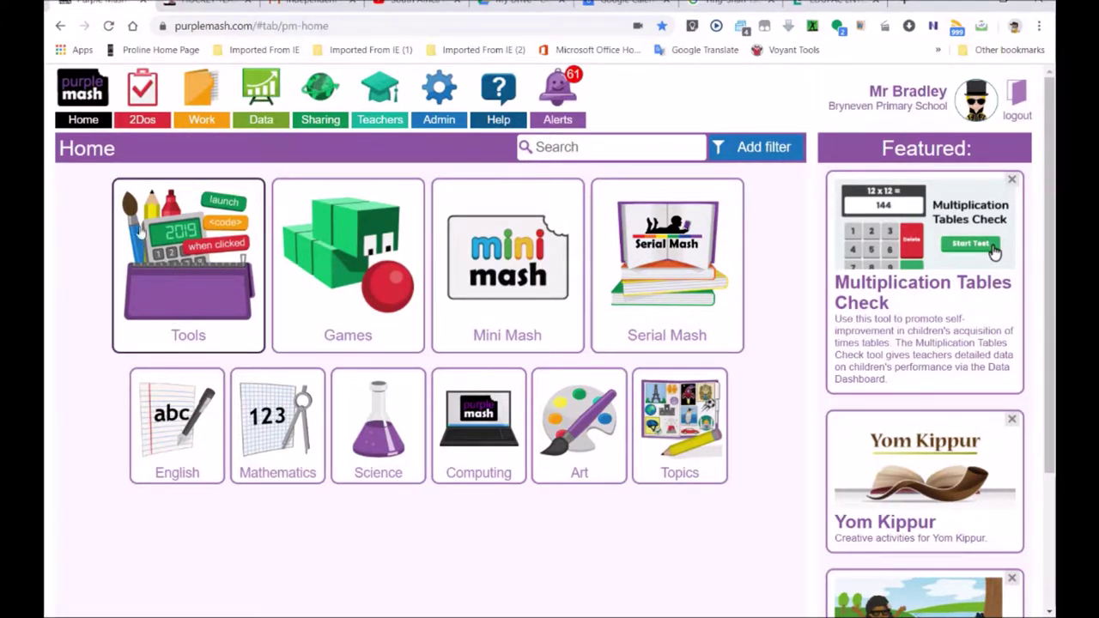
Open the 2Publish Plus template collection in the English tools
click(166, 252)
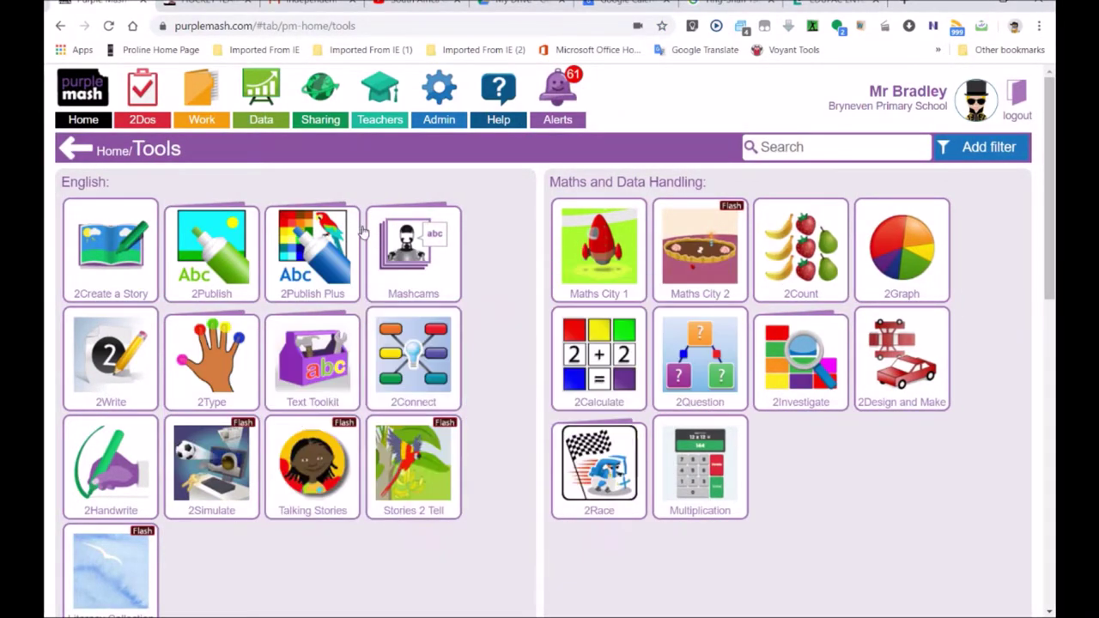
mouse_move(318, 241)
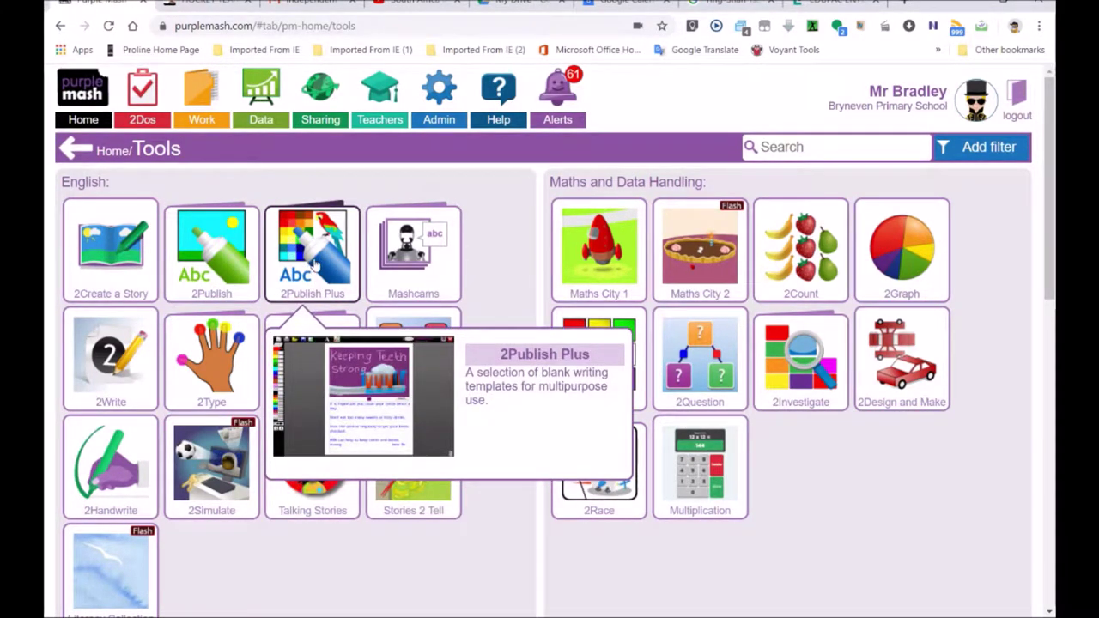
click(315, 266)
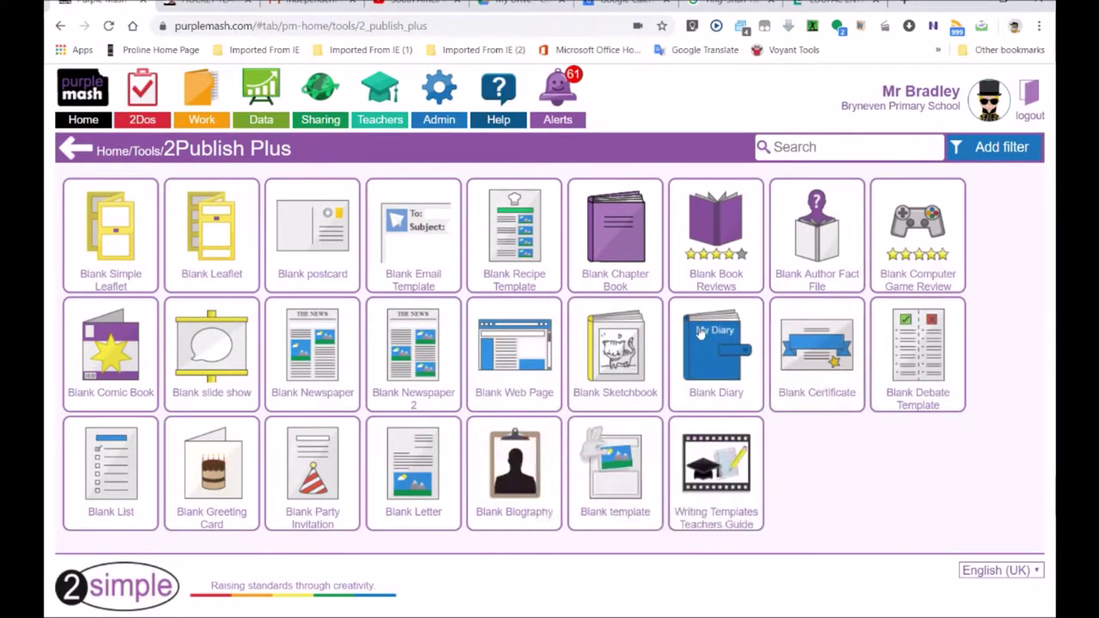
Start a new slide show from the Blank slide show template
mouse_move(877, 393)
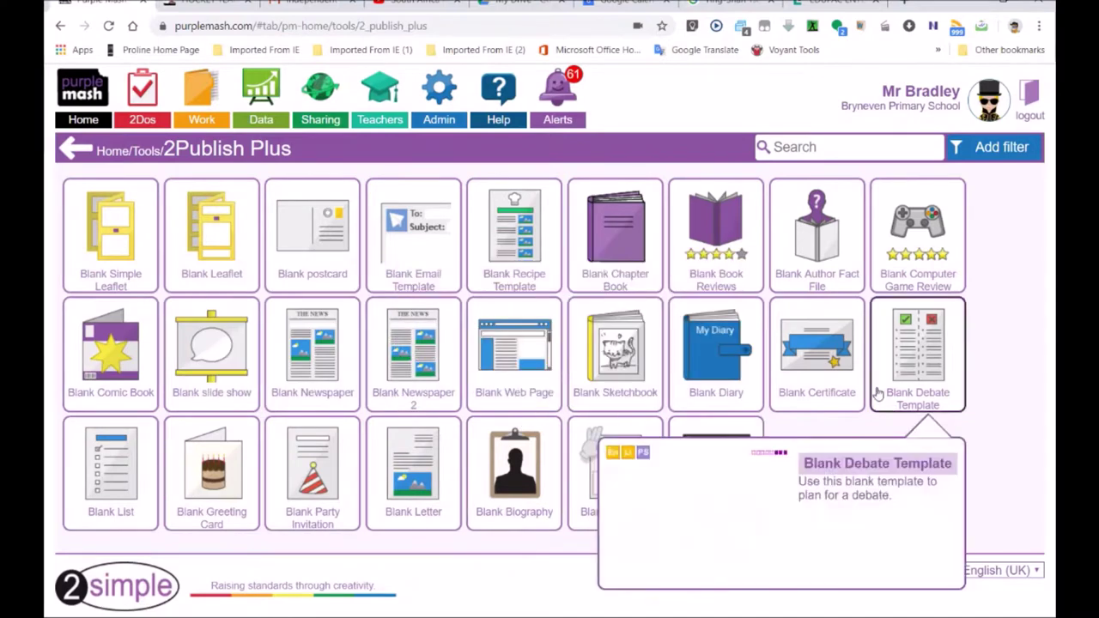
mouse_move(110, 382)
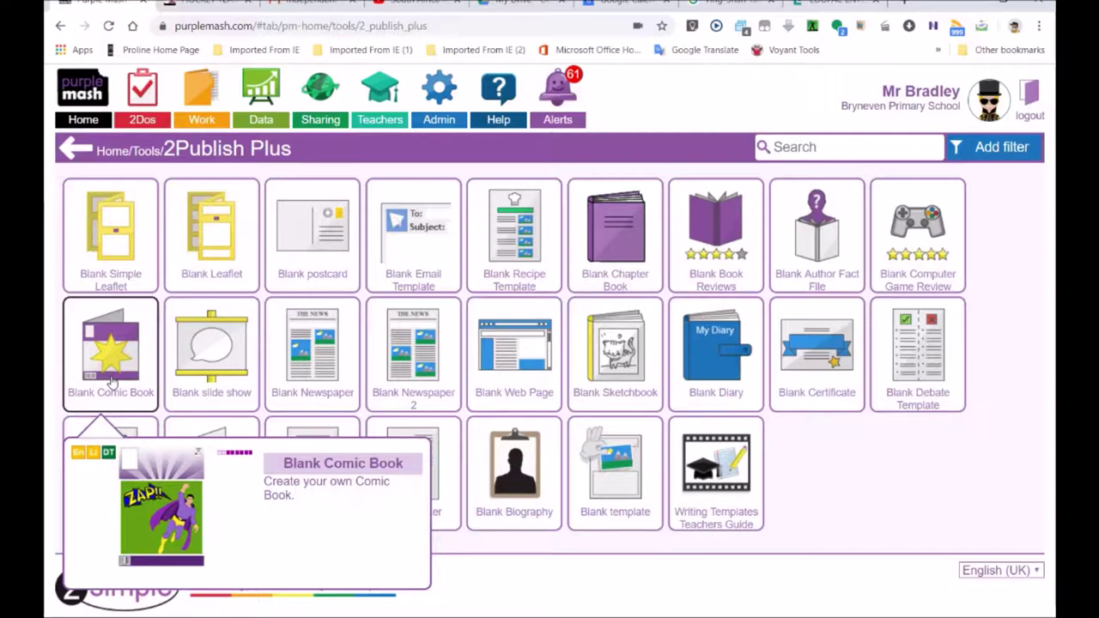
mouse_move(210, 374)
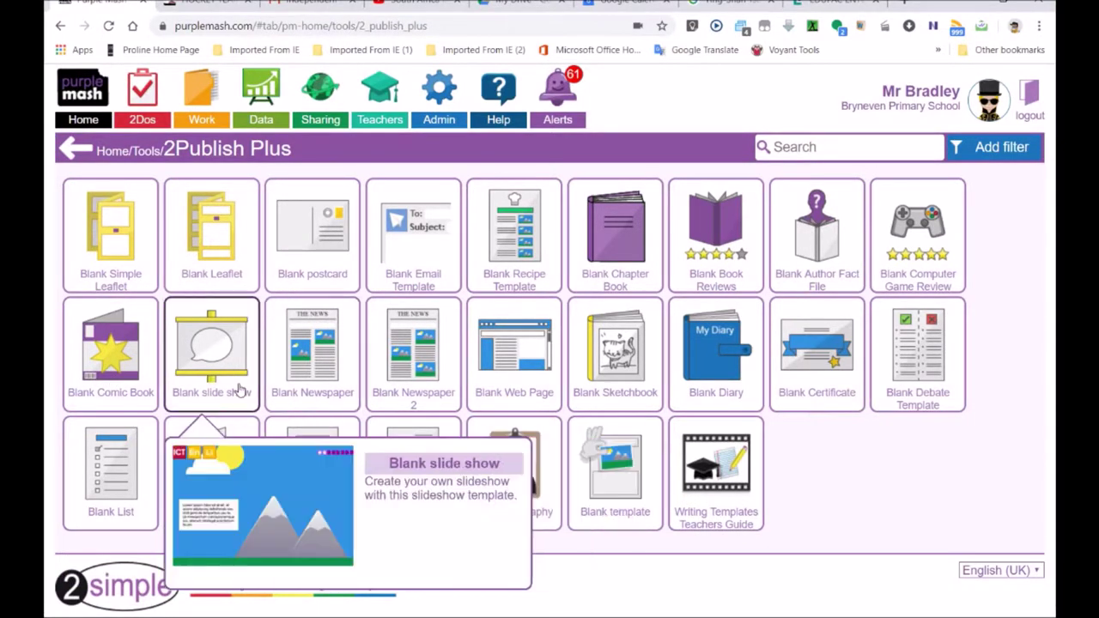
mouse_move(324, 379)
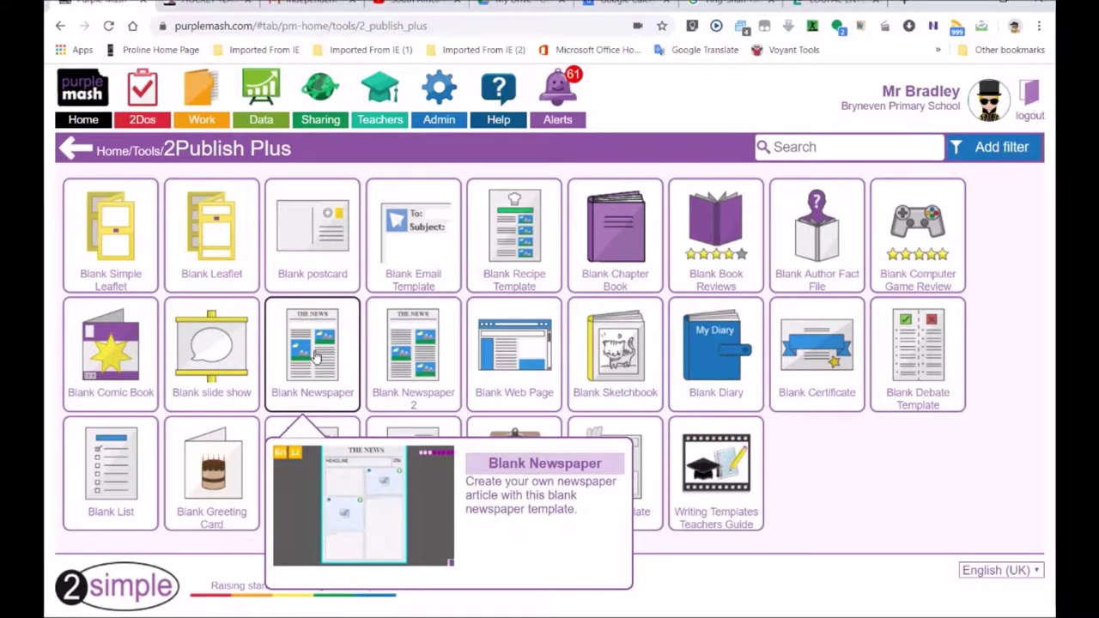
mouse_move(722, 363)
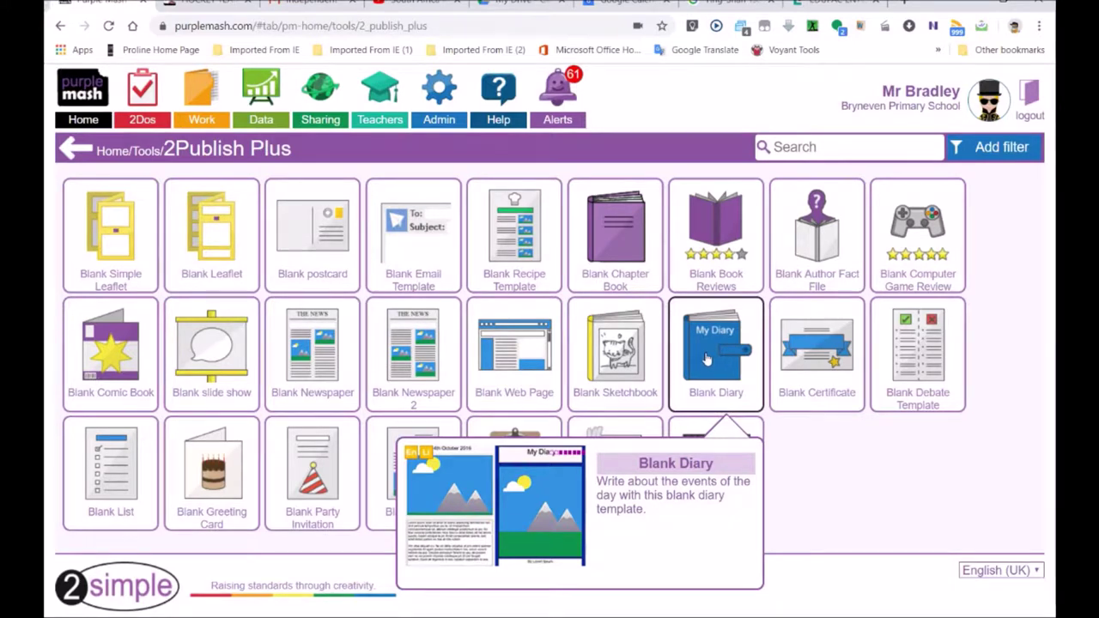
mouse_move(510, 357)
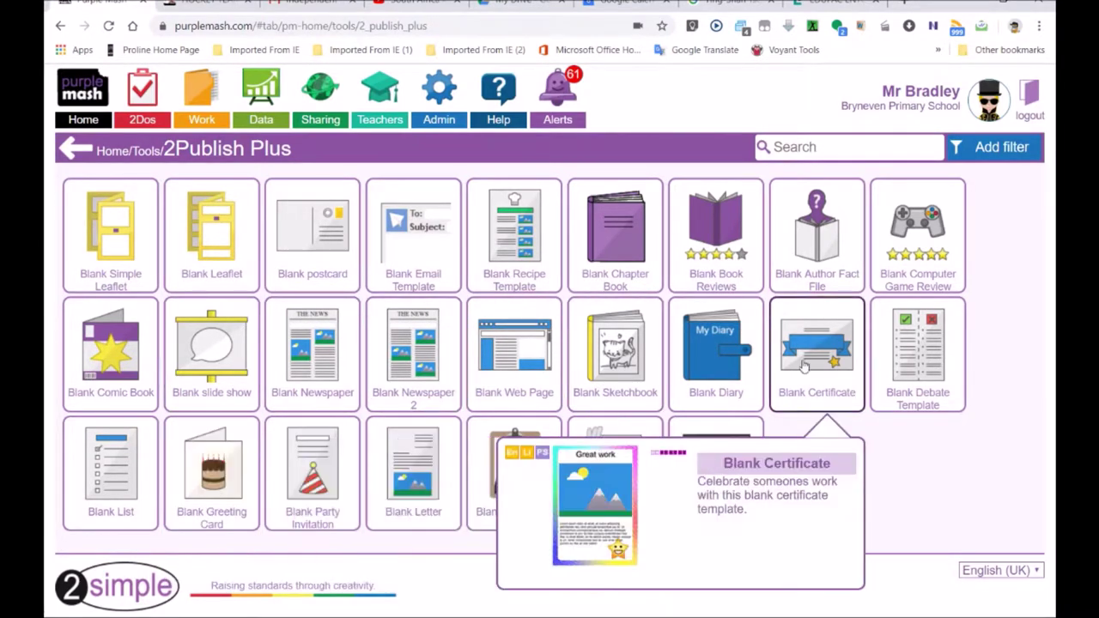
mouse_move(321, 347)
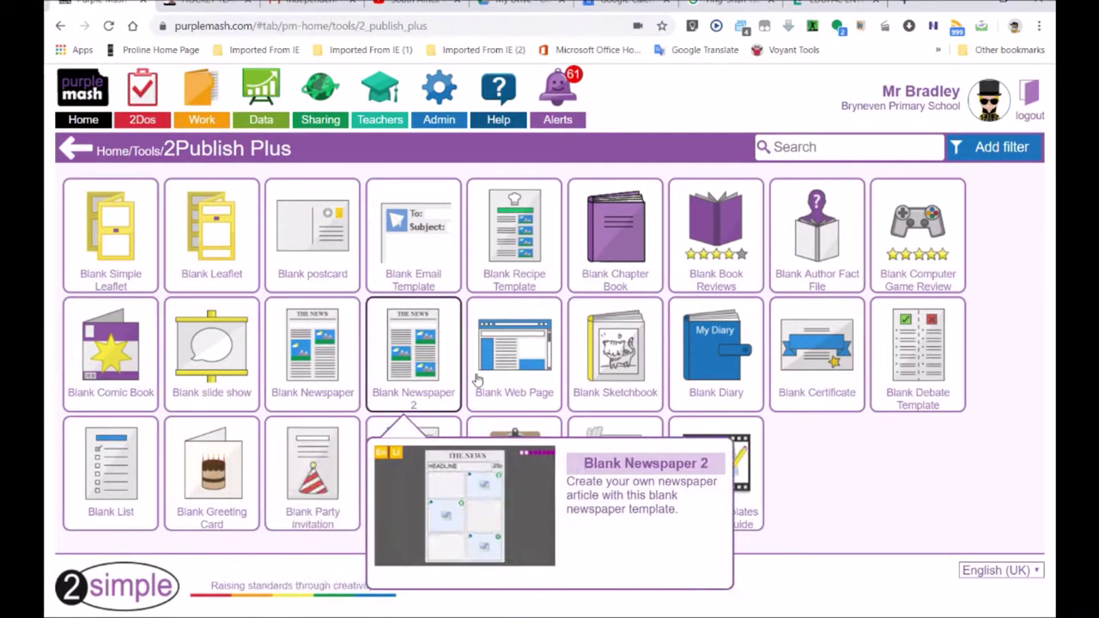
mouse_move(622, 367)
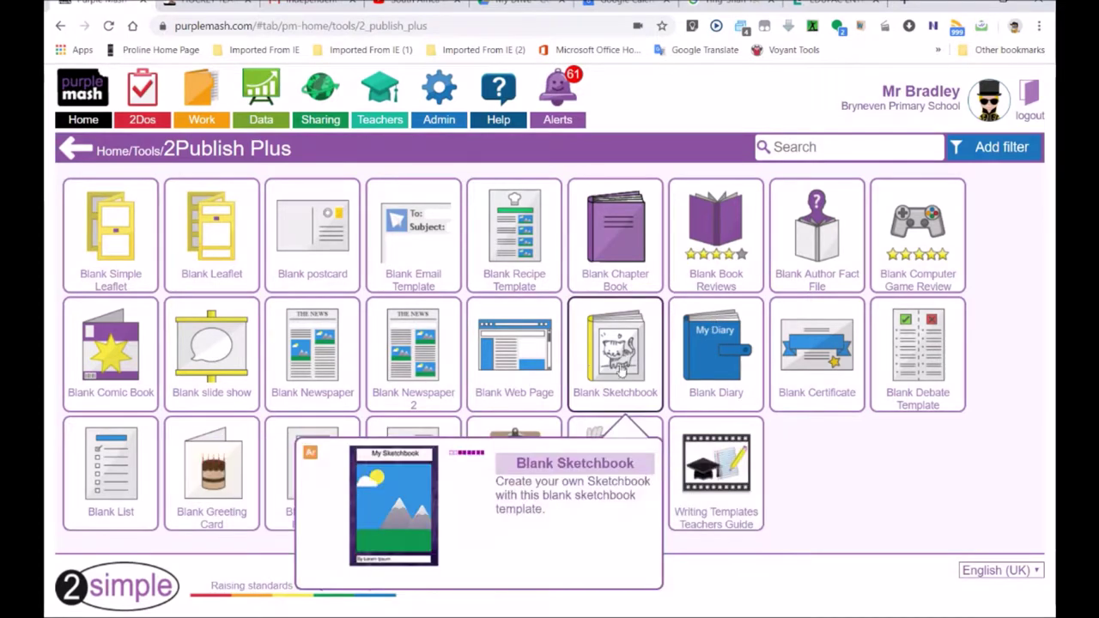
click(217, 363)
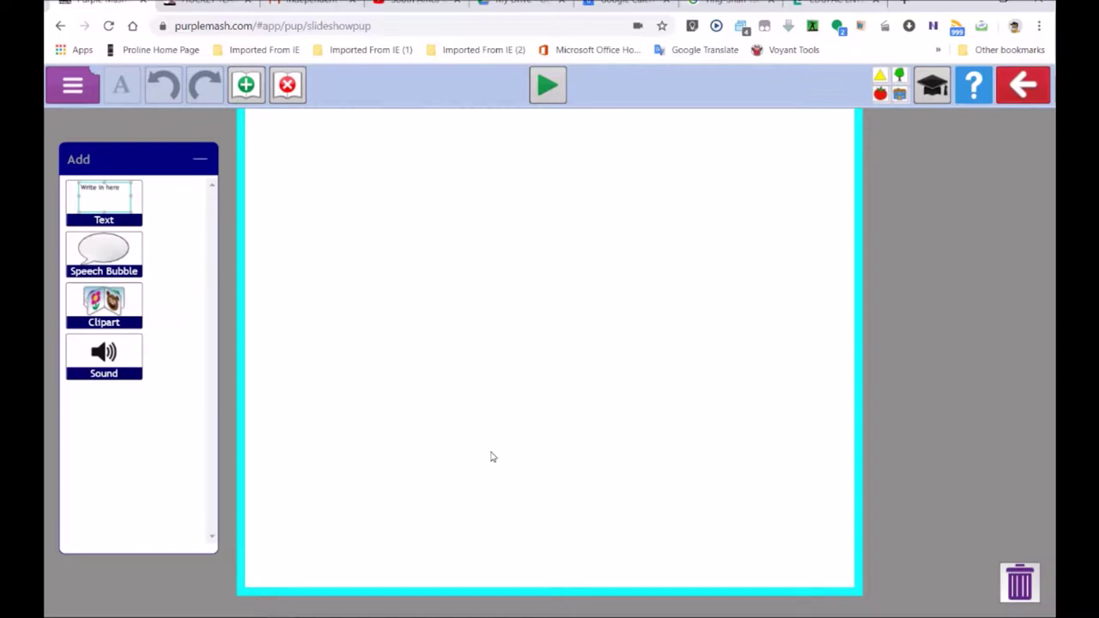
Add a text box near the upper edge of the slide and enter "Map of my Fantasy"
drag(112, 202, 343, 148)
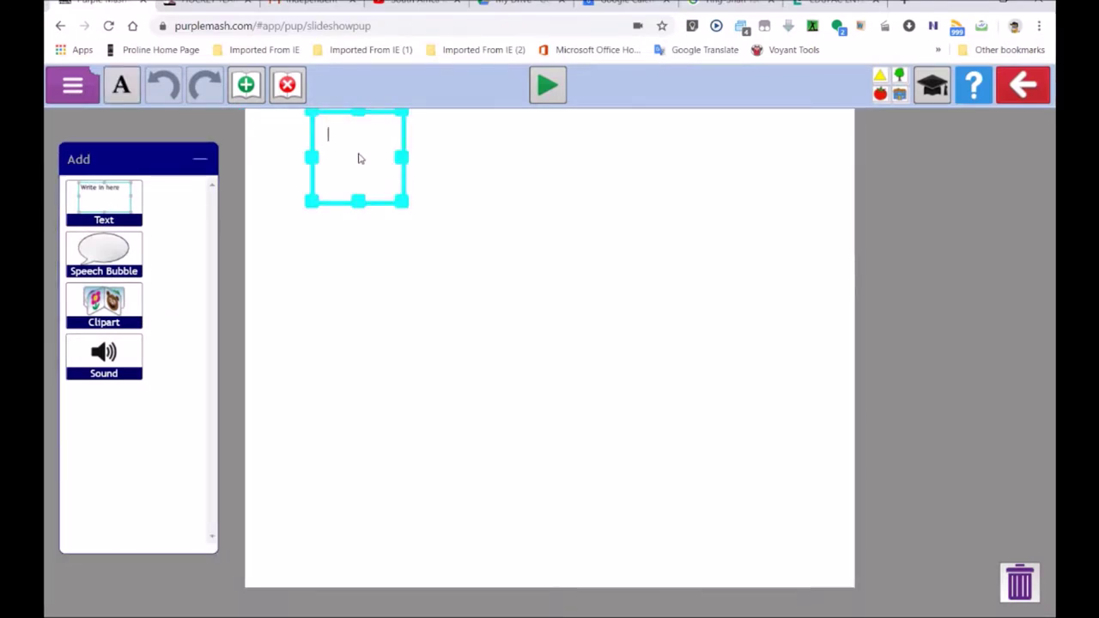
text(Map of )
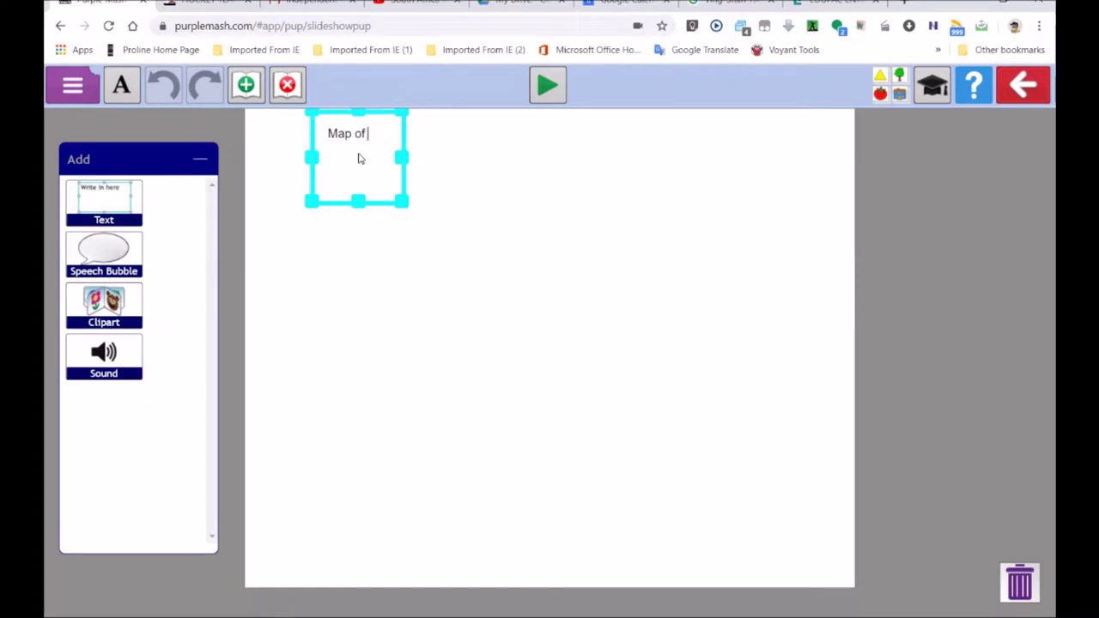
text(the)
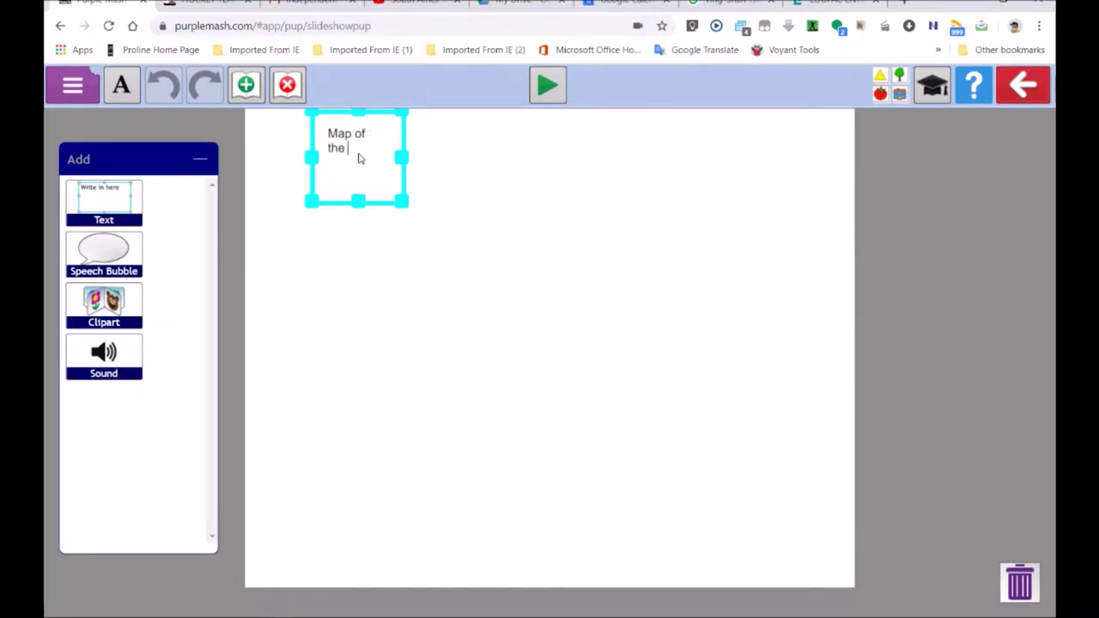
key(BackSpace)
key(BackSpace)
key(BackSpace)
key(BackSpace)
text(my )
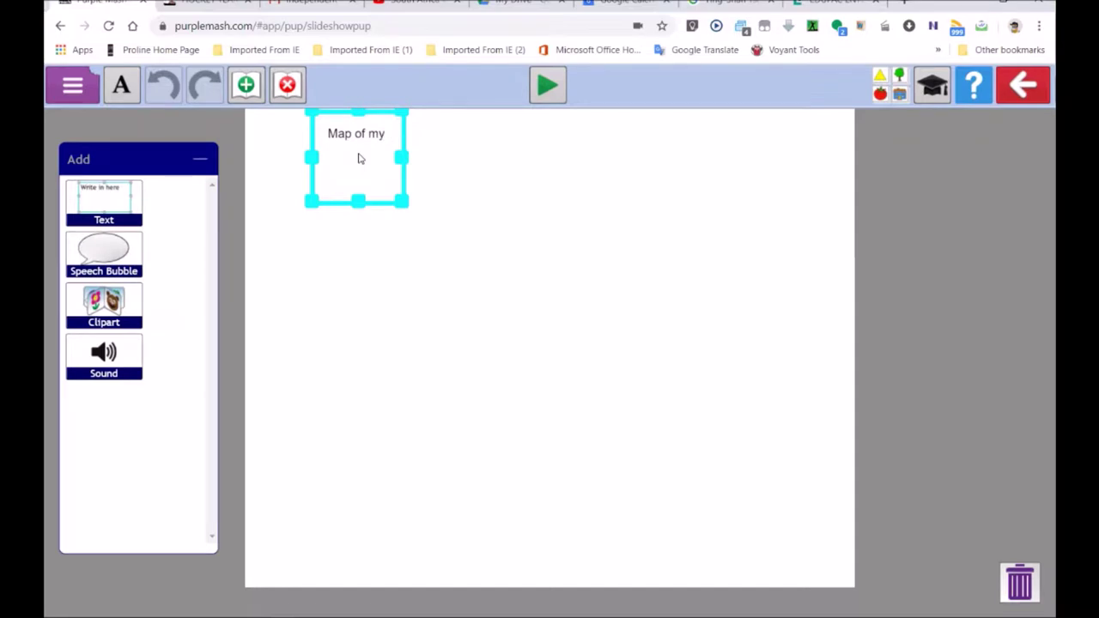
text(Fantasy)
Widen the text box across the slide and complete its title to read "Map of my Fantasy World"
drag(401, 160, 731, 183)
click(437, 138)
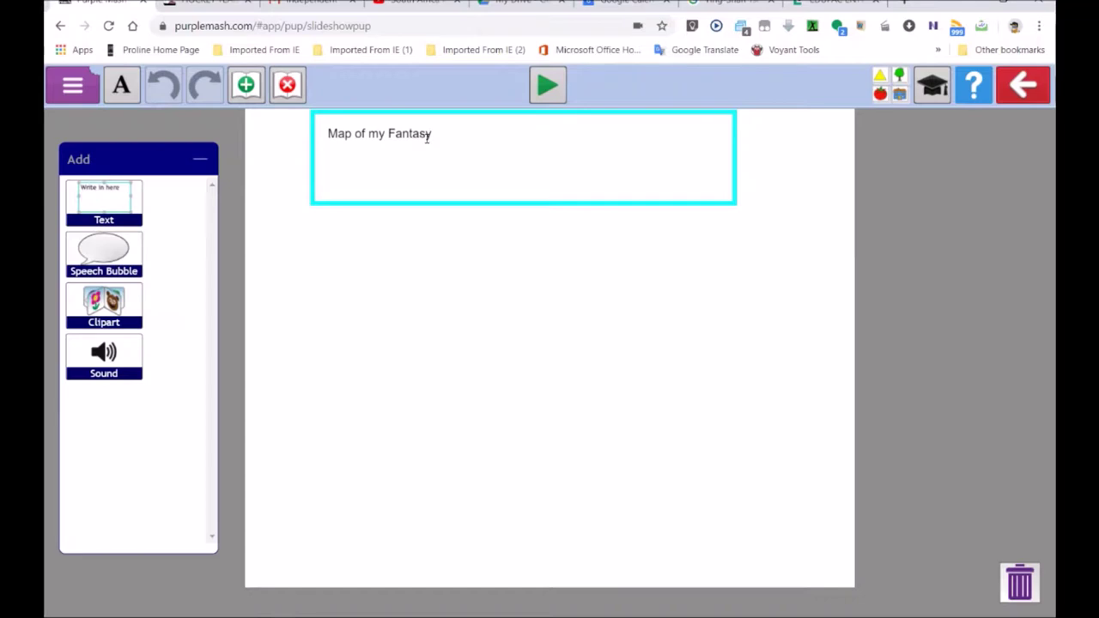
click(426, 134)
key(Right)
Centre-align the whole title text and set its font size to 8 (60pt)
triple_click(364, 139)
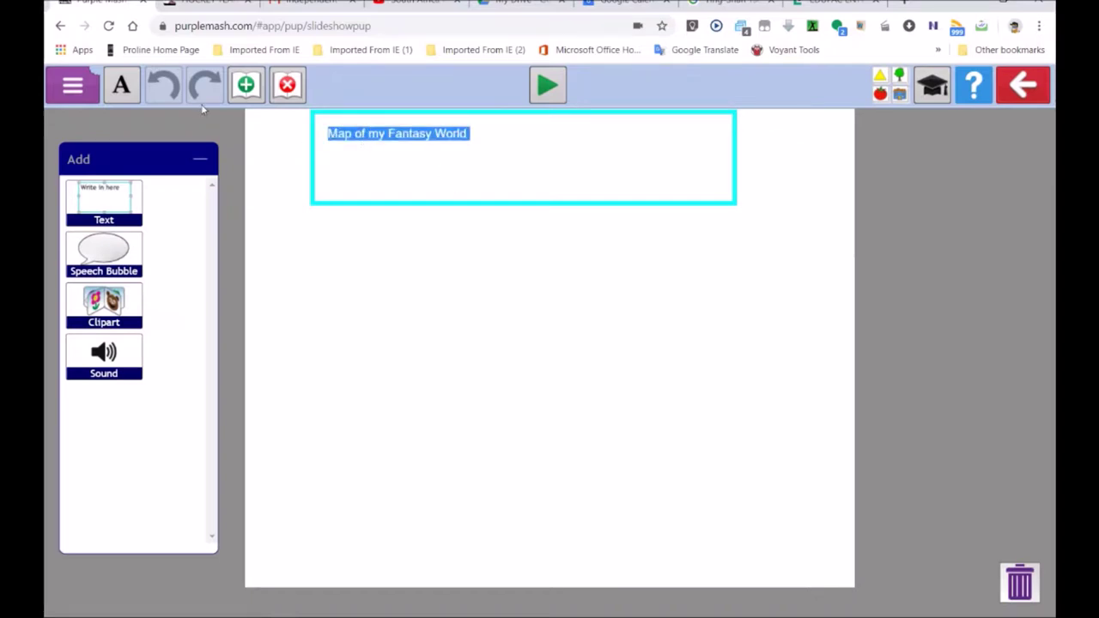
click(125, 92)
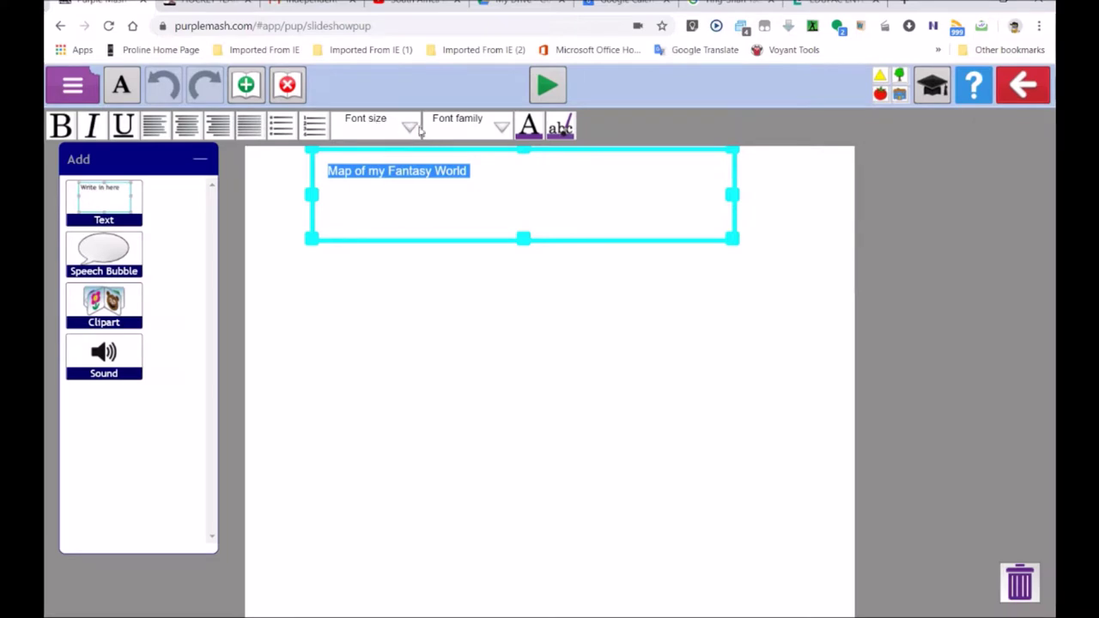
click(188, 128)
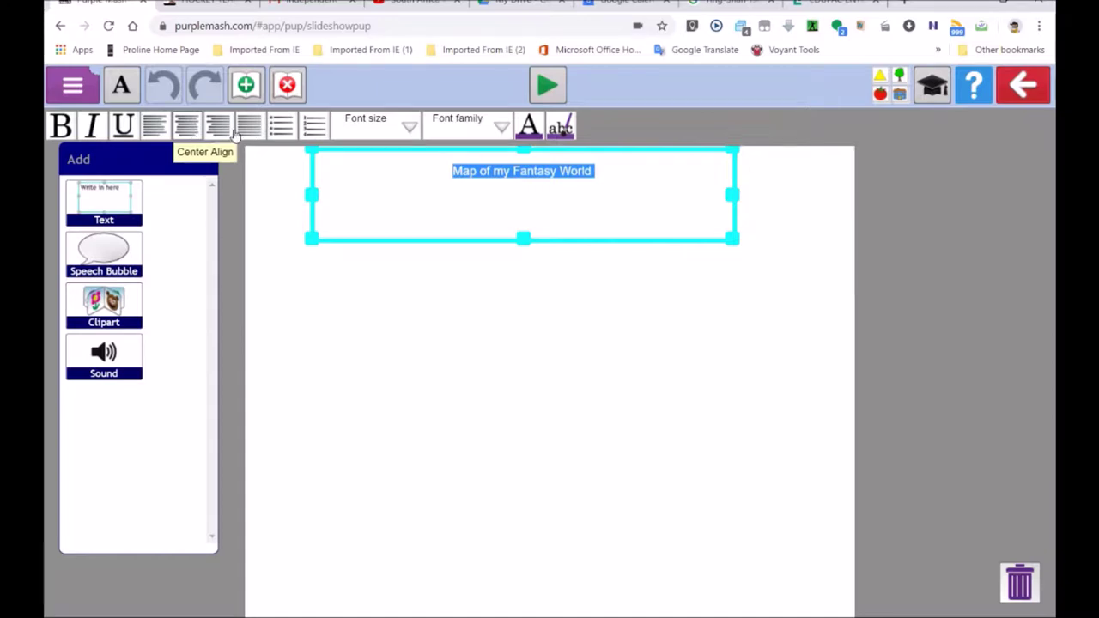
click(409, 134)
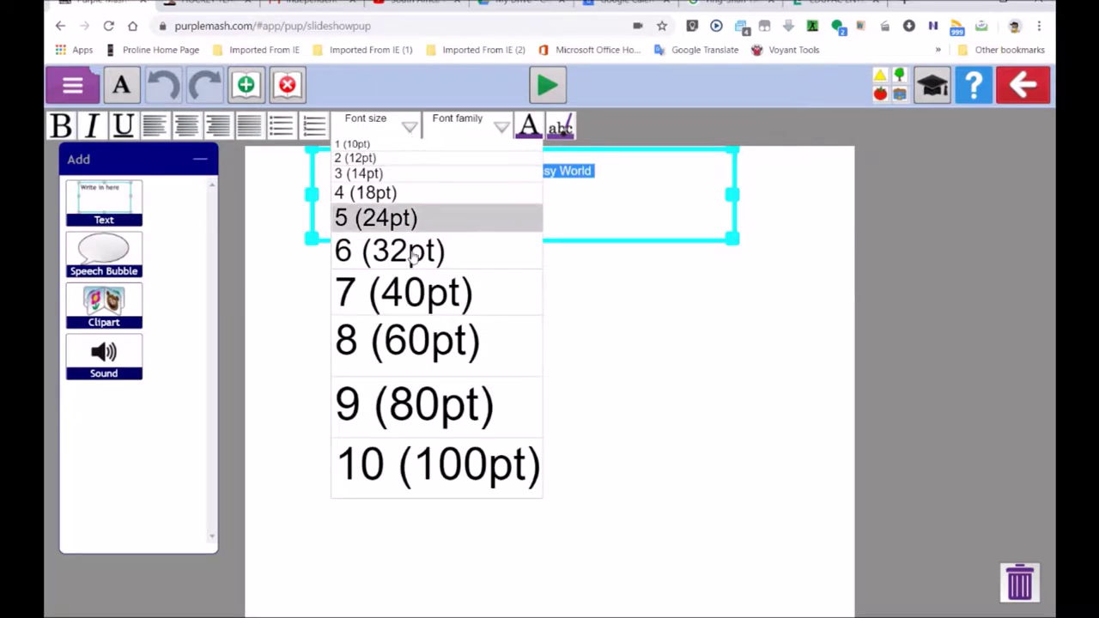
click(403, 339)
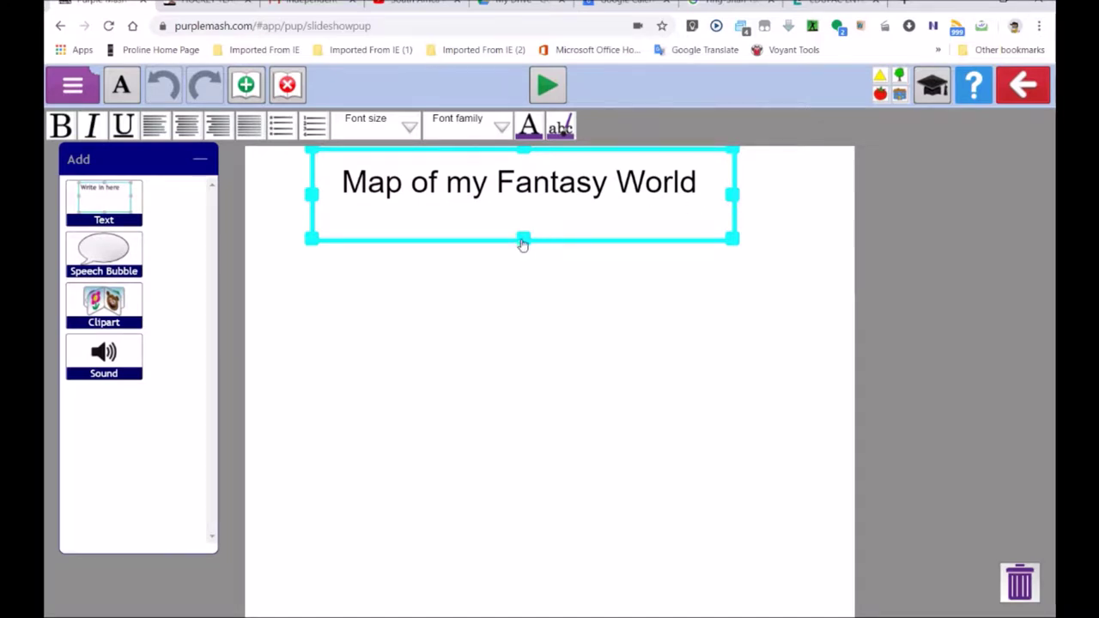
Reduce the title box's height and move it slightly down and right to centre it on the slide
drag(525, 241, 524, 225)
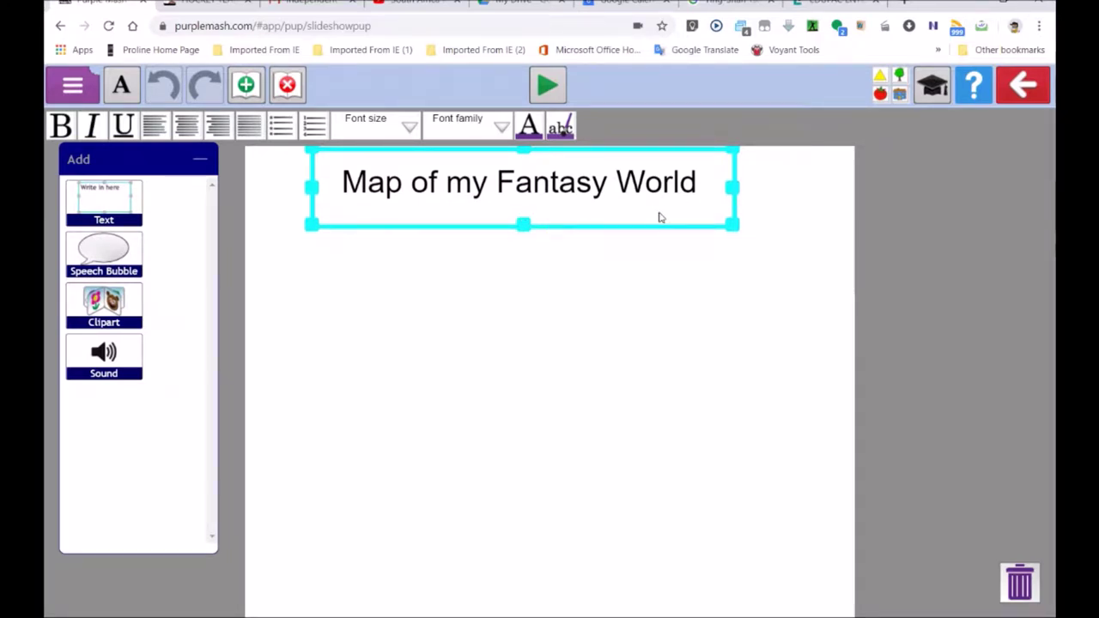
drag(652, 189, 677, 209)
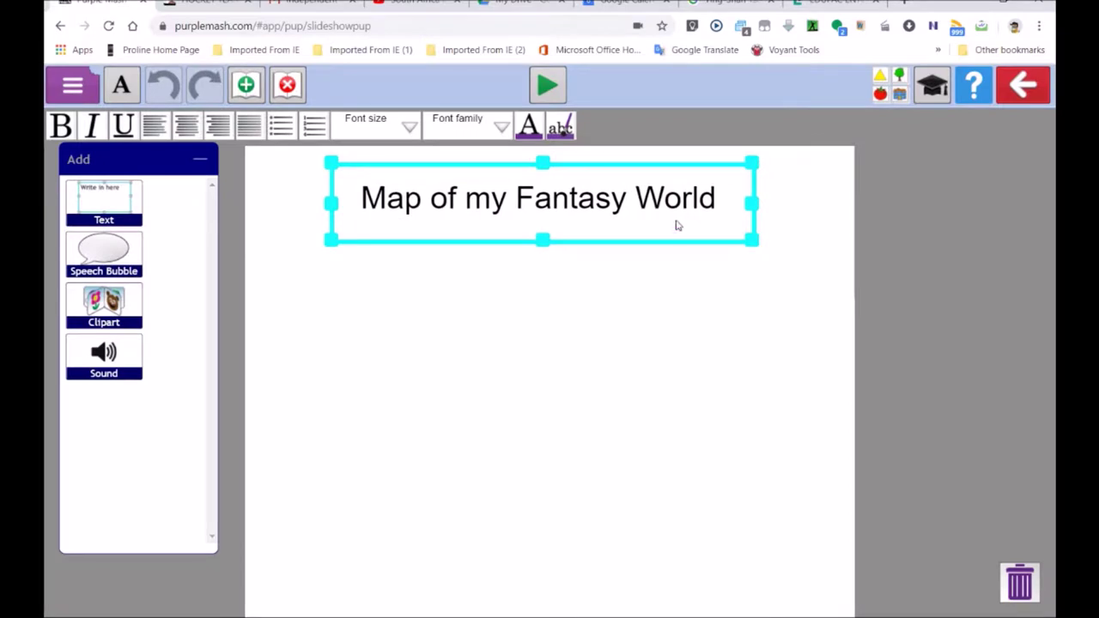
click(476, 330)
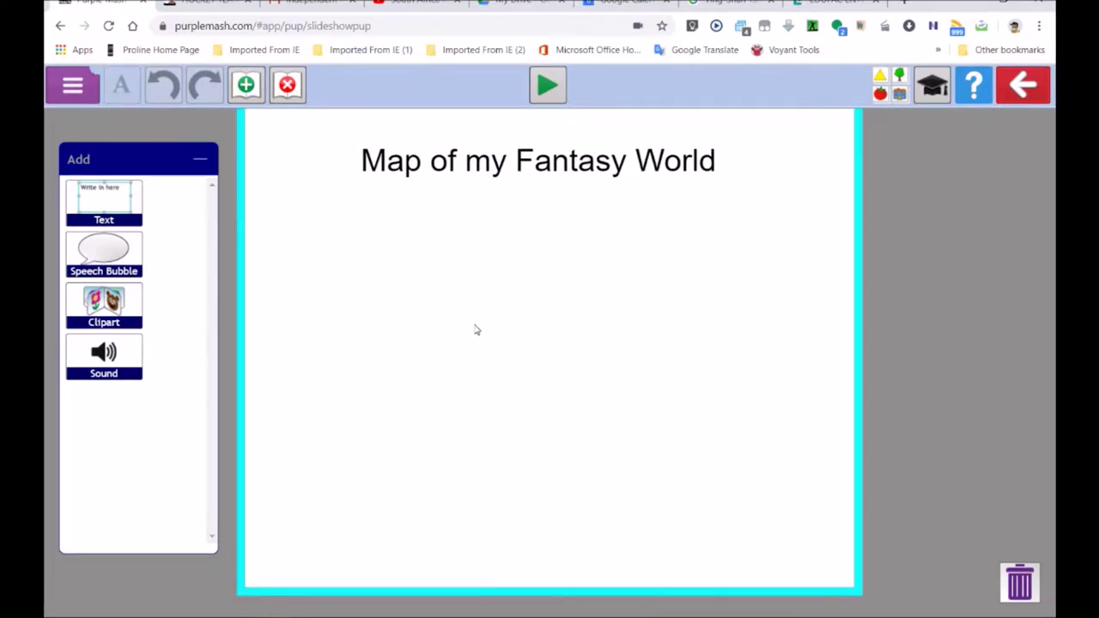
Place a clipart object on the slide below the title and open it for editing in Paint
click(103, 305)
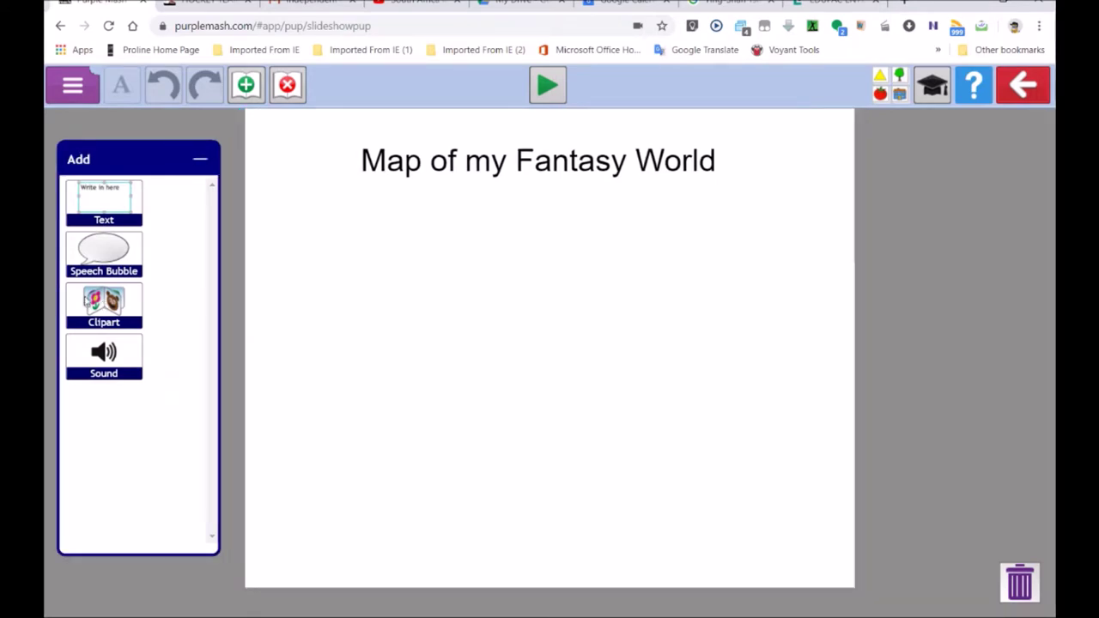
drag(110, 306, 477, 298)
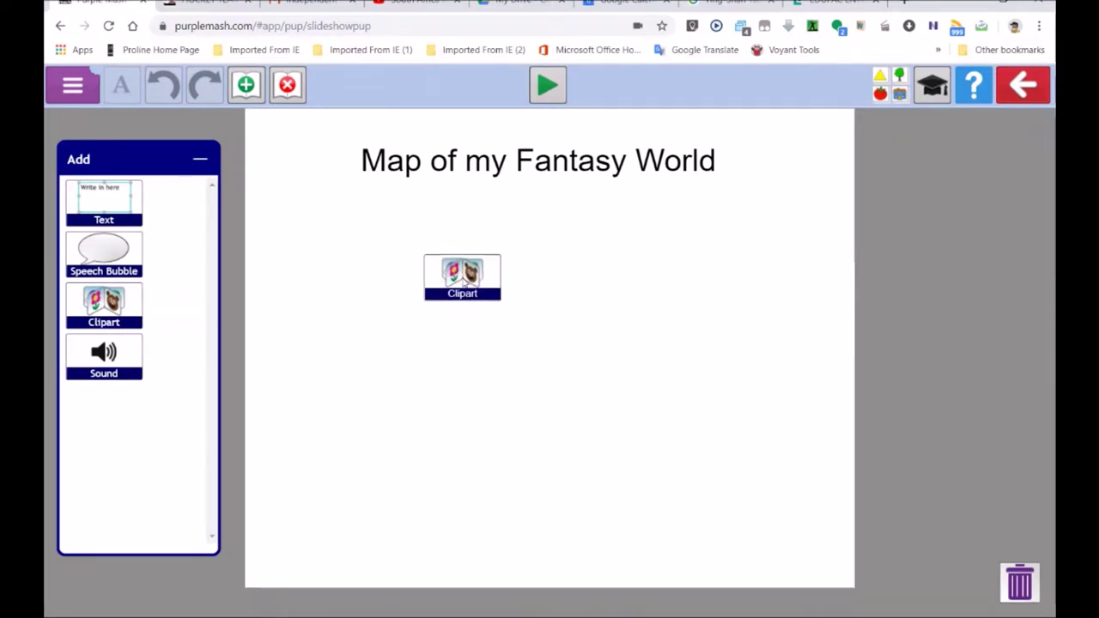
double_click(471, 297)
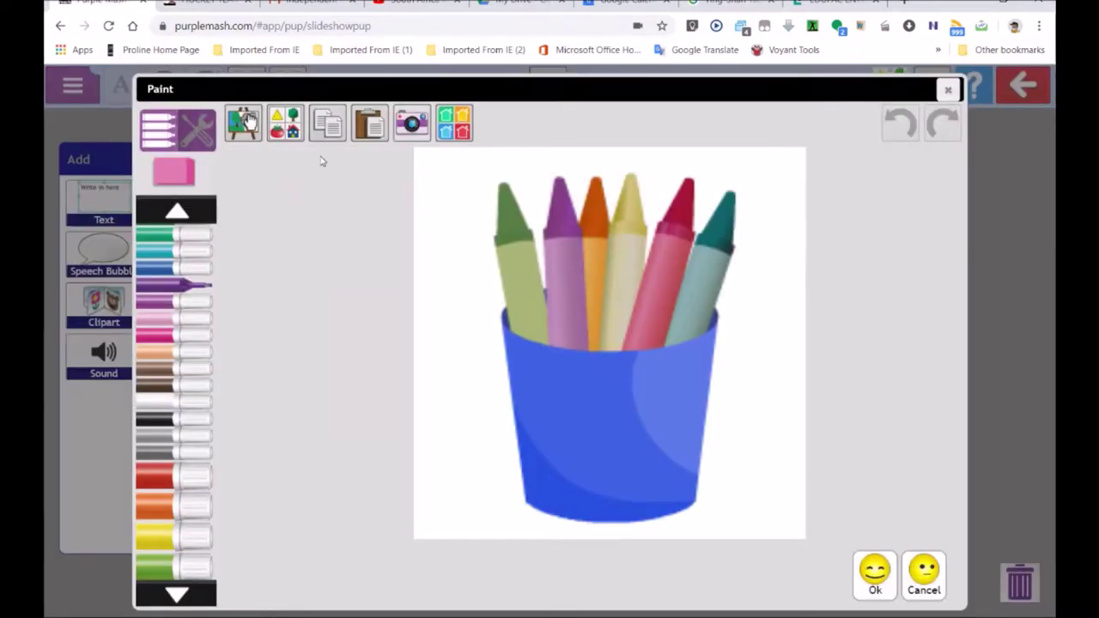
Browse the classroom and flags categories of the clipart library without choosing a picture
click(286, 131)
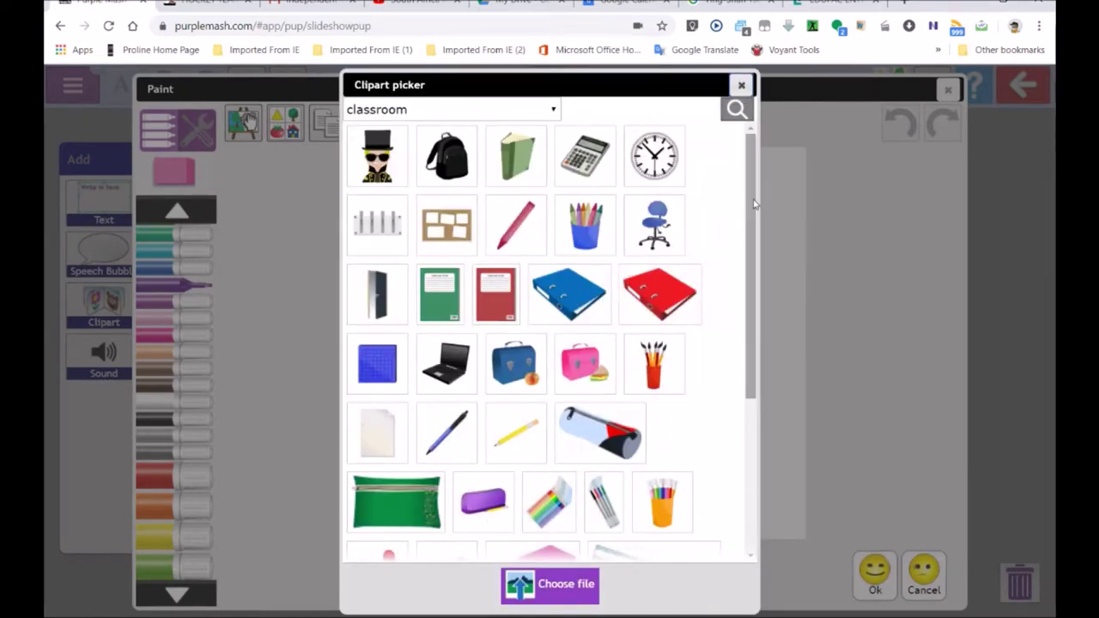
scroll(755, 202, down, 3)
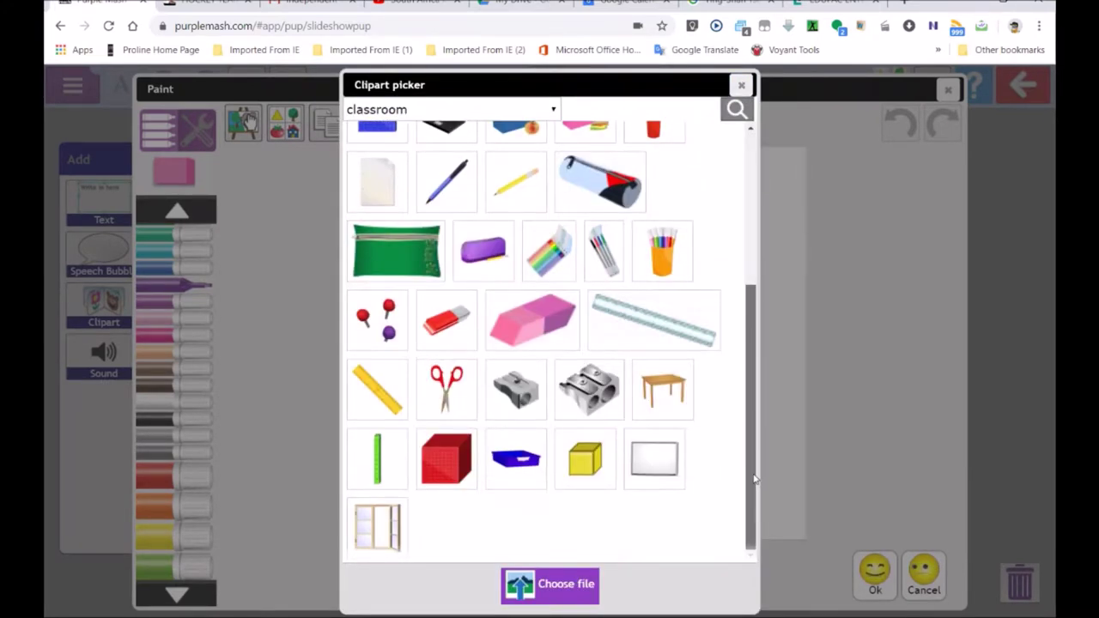
scroll(754, 263, up, 1)
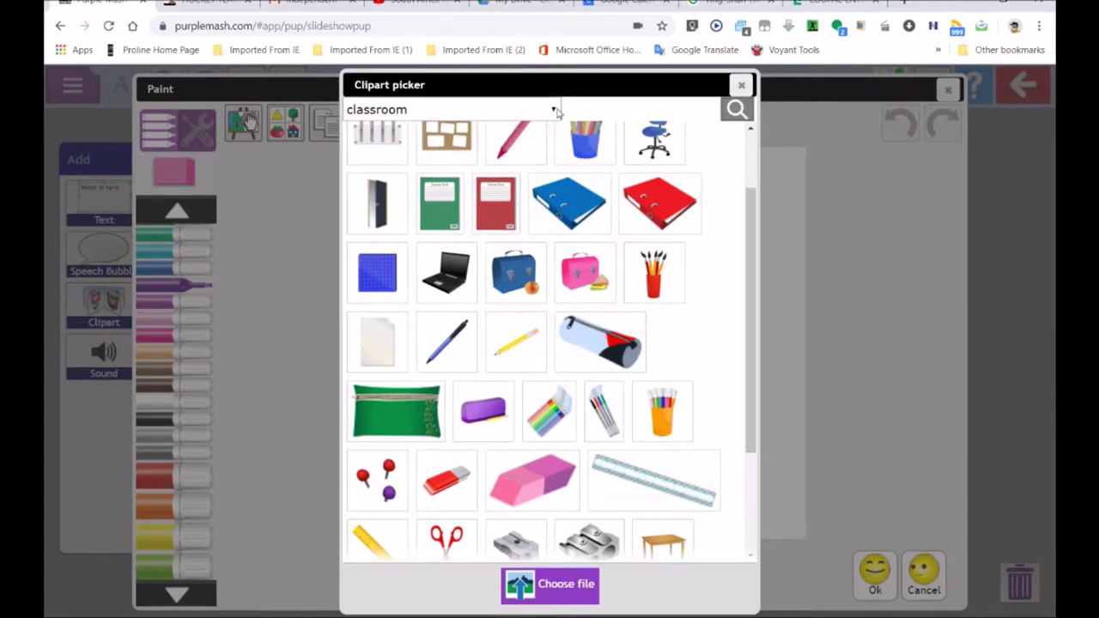
click(555, 110)
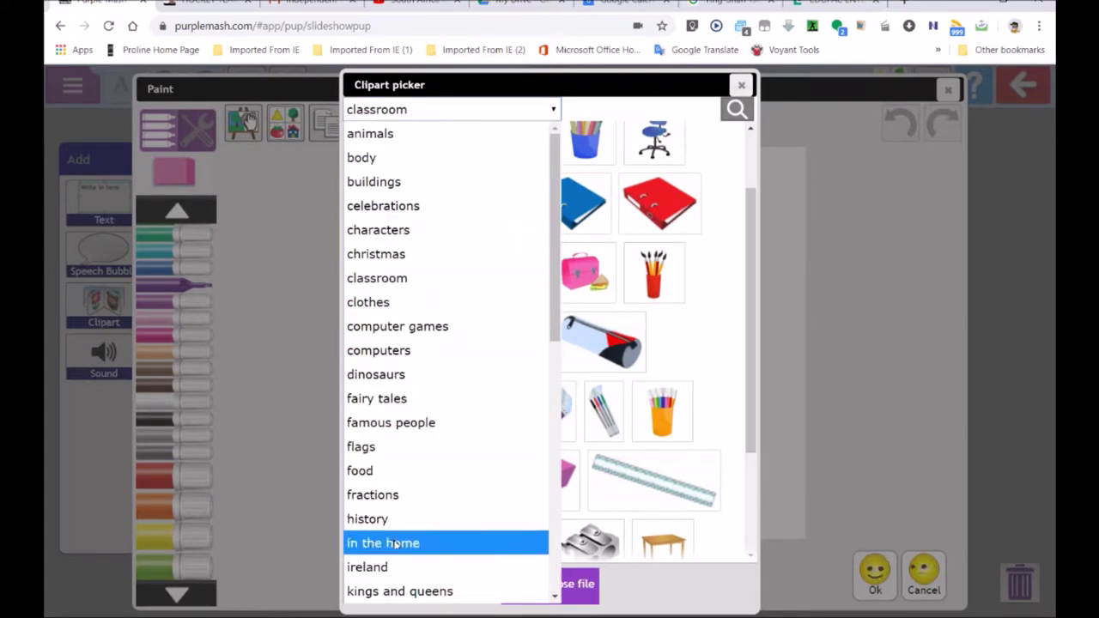
click(362, 447)
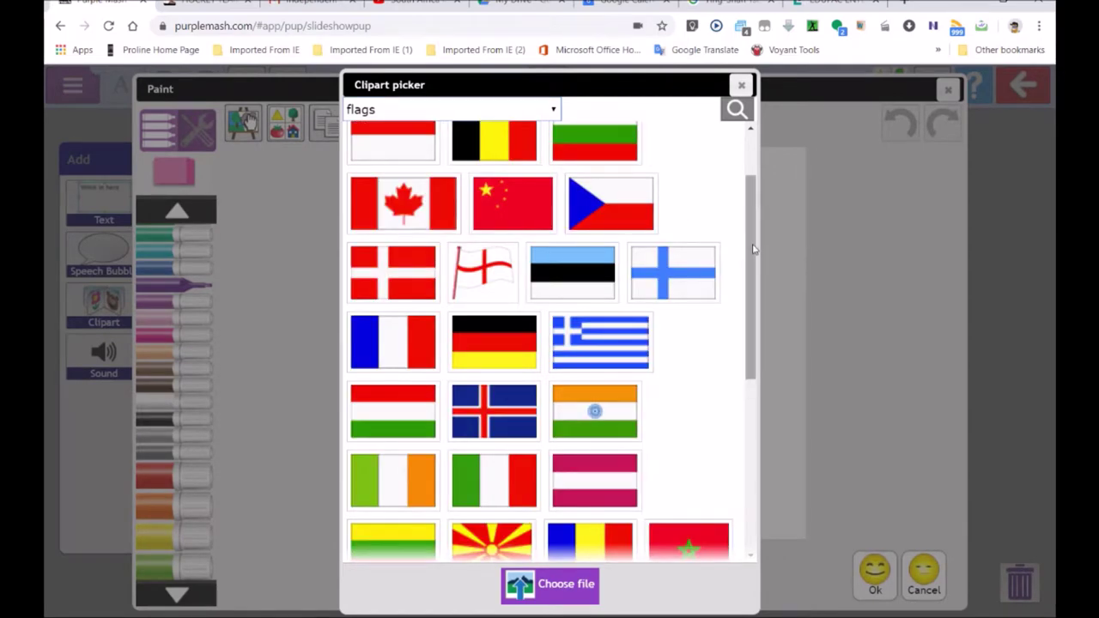
drag(753, 249, 759, 492)
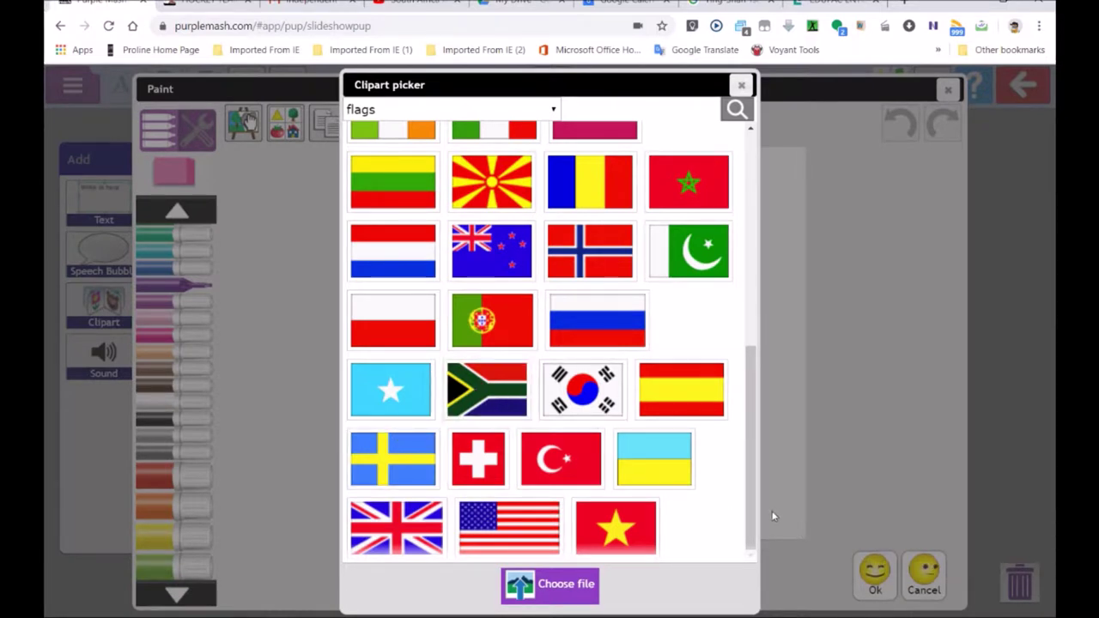
click(741, 85)
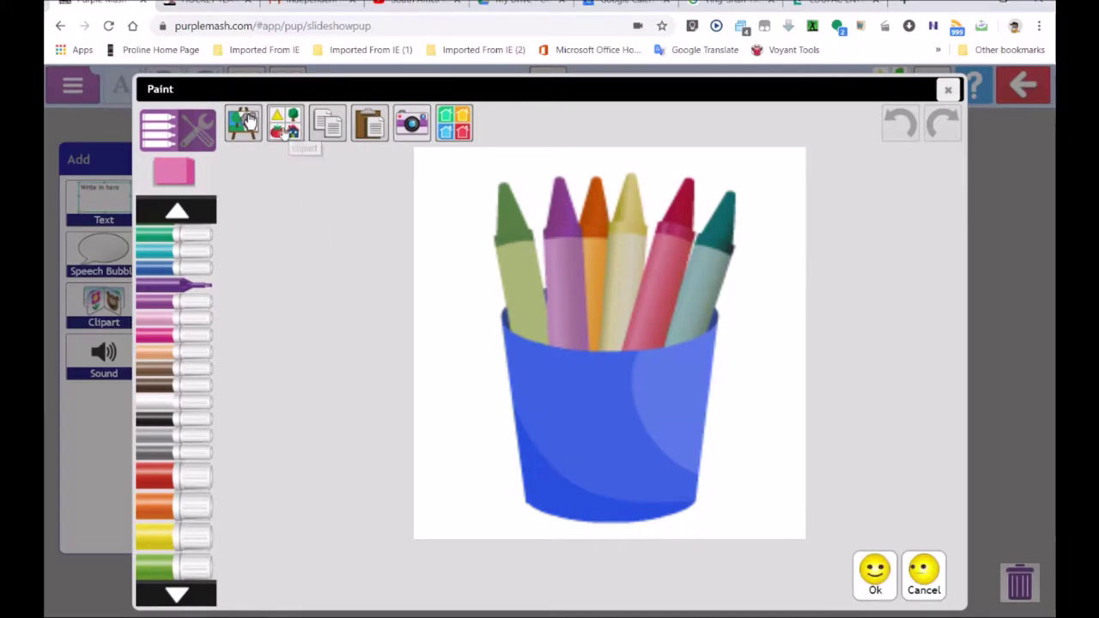
Load badge.png from the computer's Pictures > Art folder into the clipart object and apply it to the slide
click(284, 129)
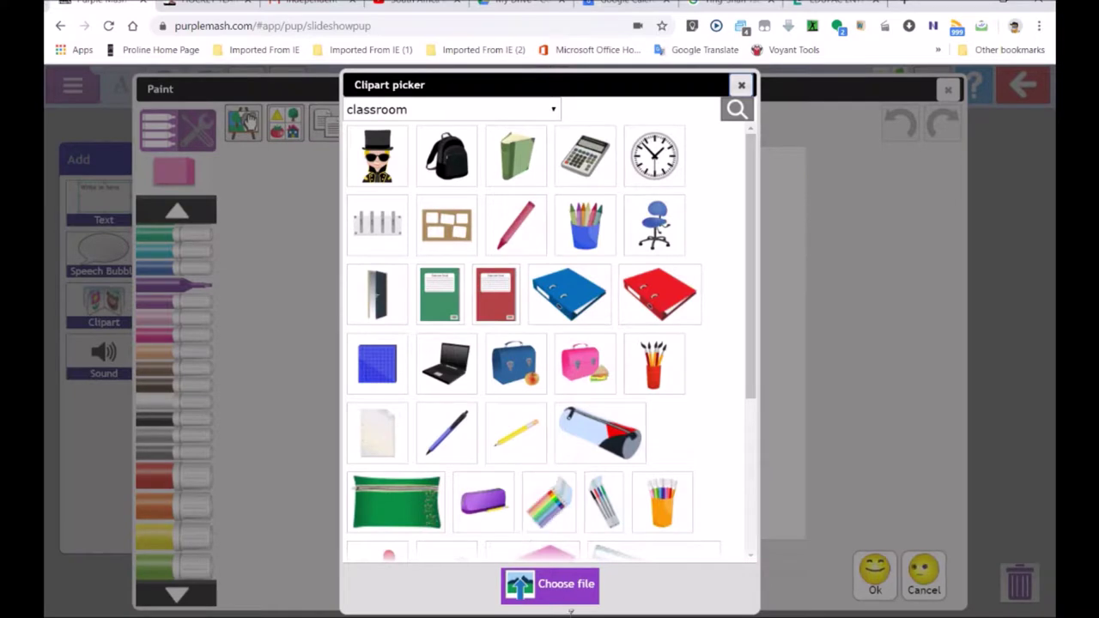
click(556, 592)
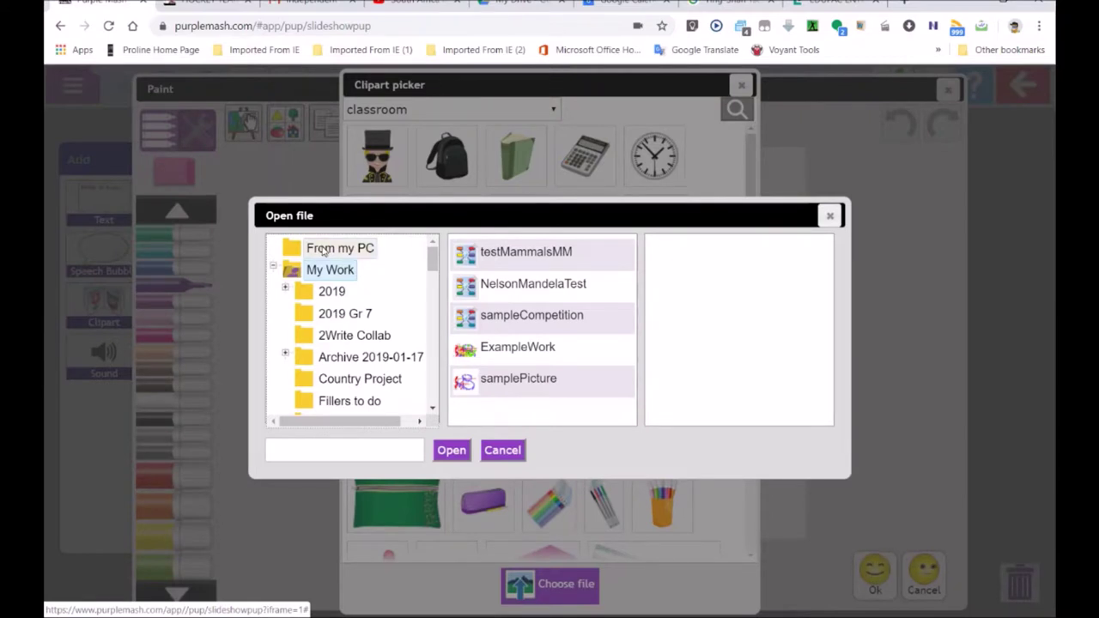
click(323, 249)
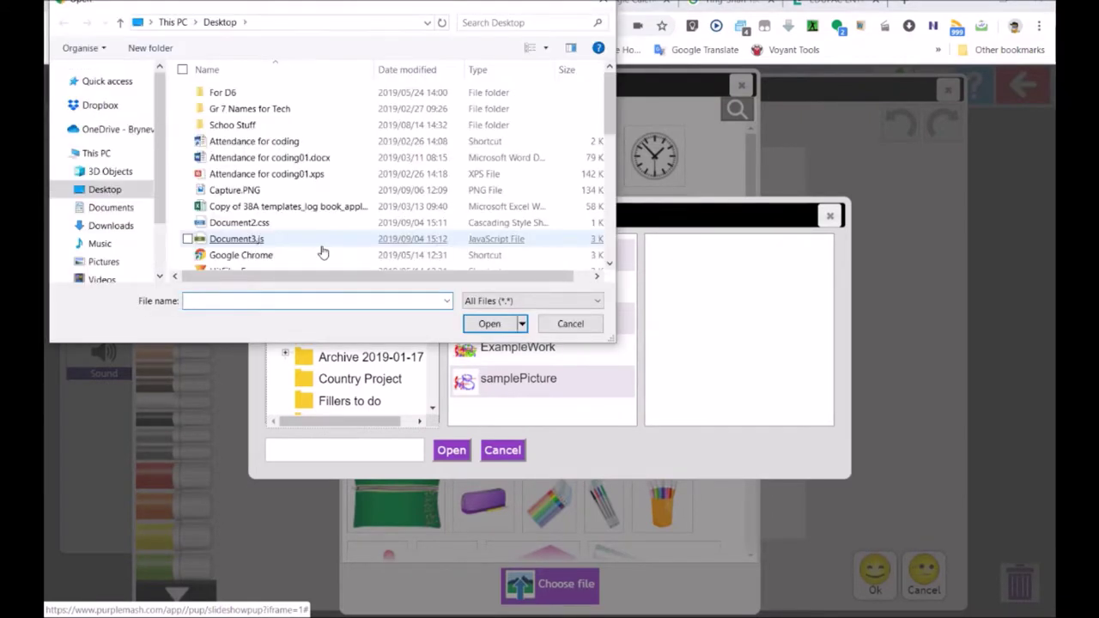
drag(159, 135, 162, 178)
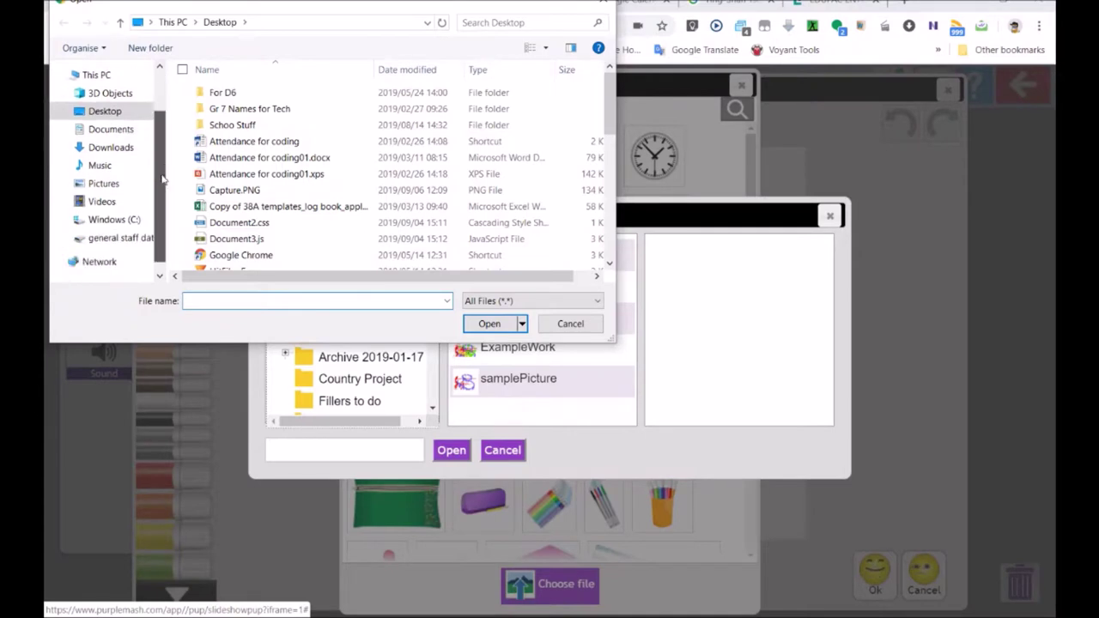
scroll(162, 178, up, 2)
scroll(164, 189, down, 2)
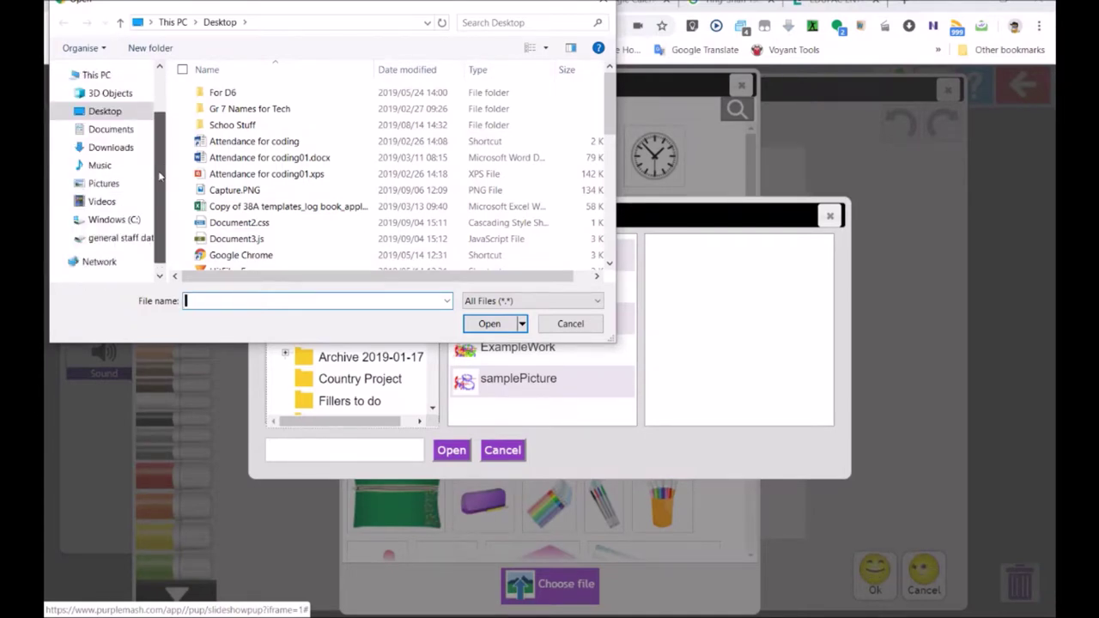
click(99, 185)
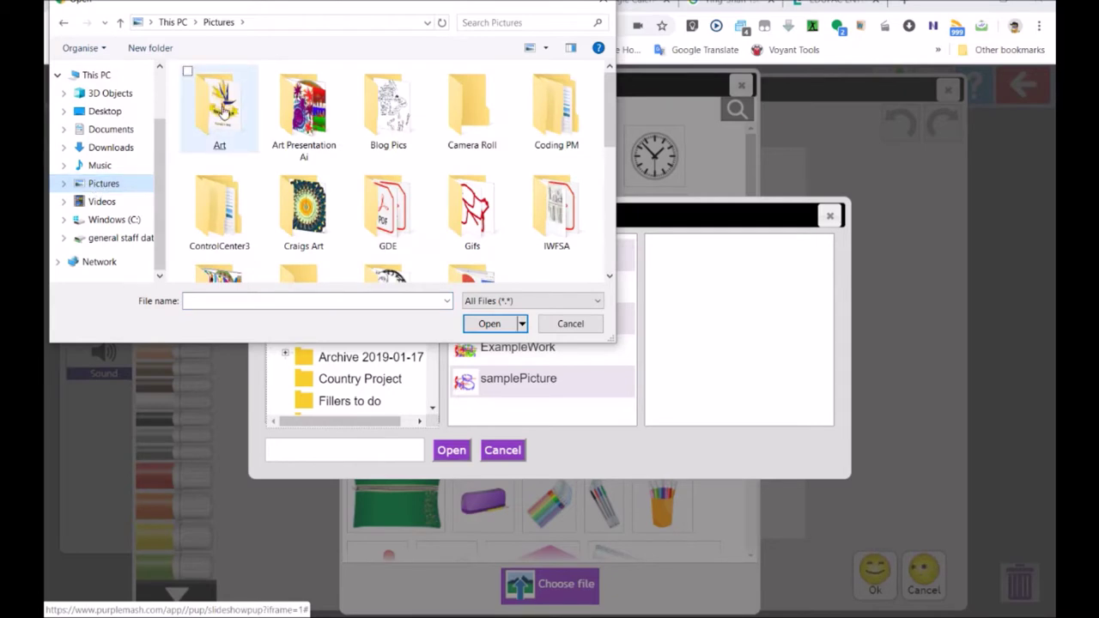
double_click(221, 110)
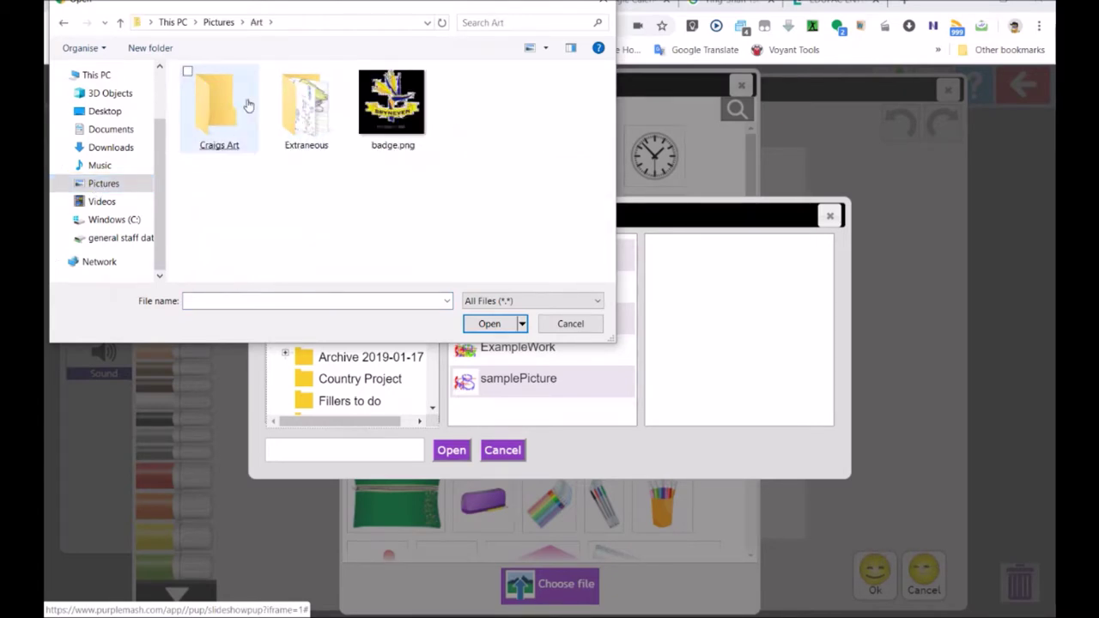
double_click(390, 107)
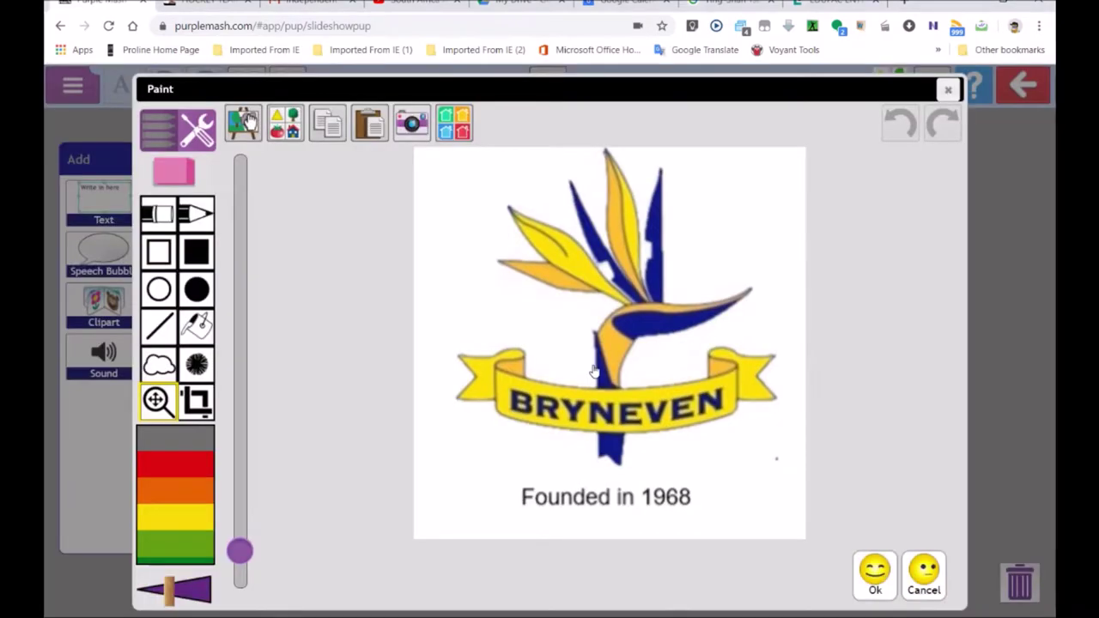
click(874, 584)
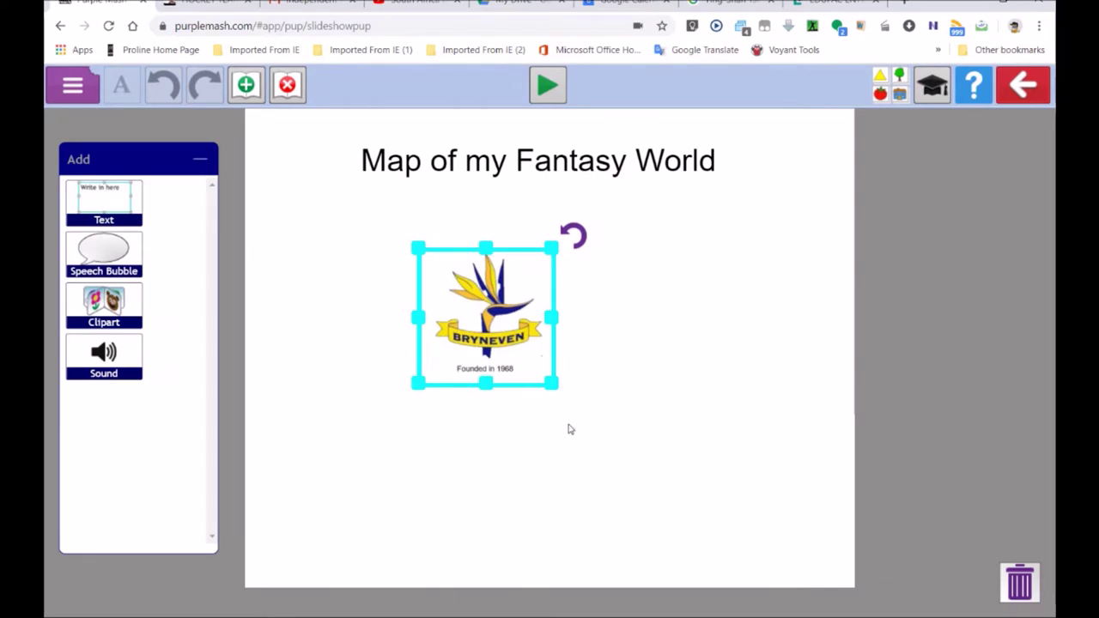
Enlarge the badge picture to about twice its size, centre it below the title, and add a new blank slide
drag(550, 388, 687, 509)
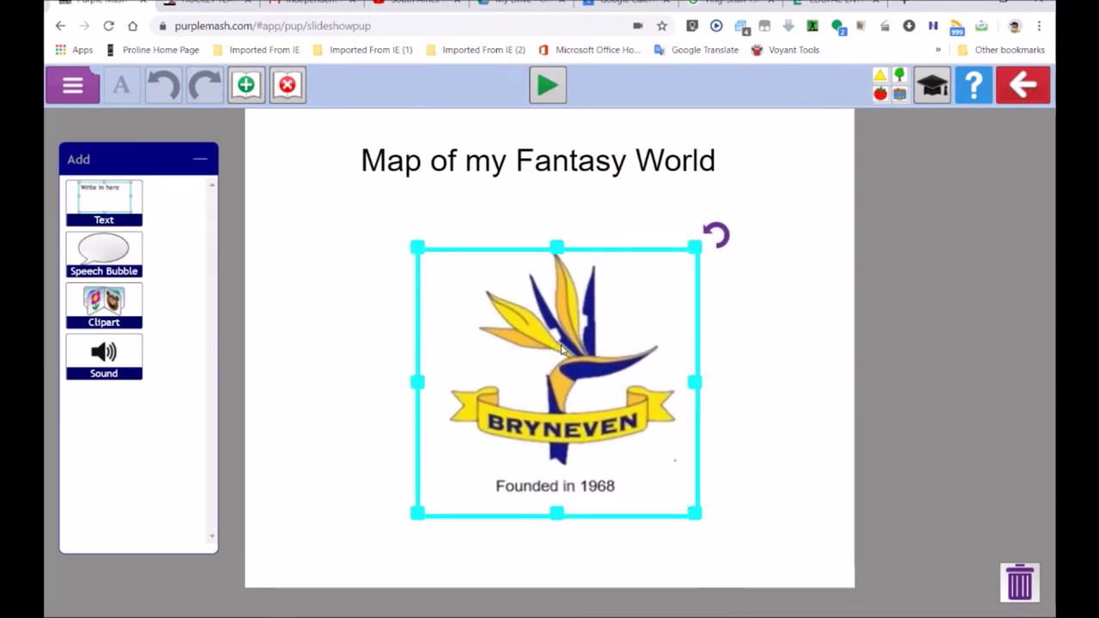
drag(562, 348, 545, 328)
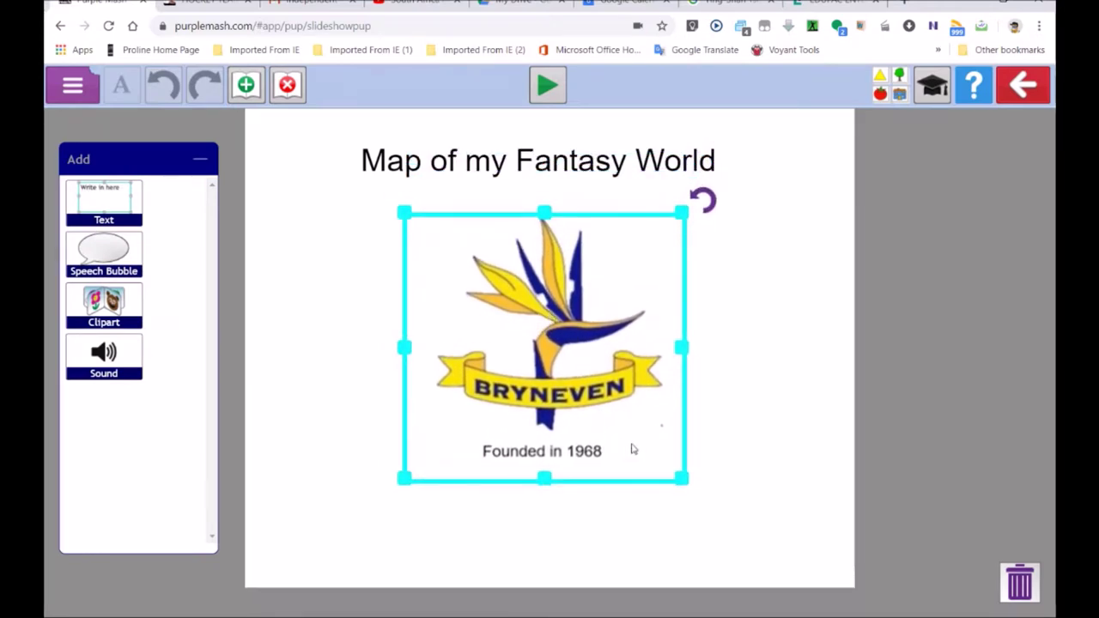
click(733, 406)
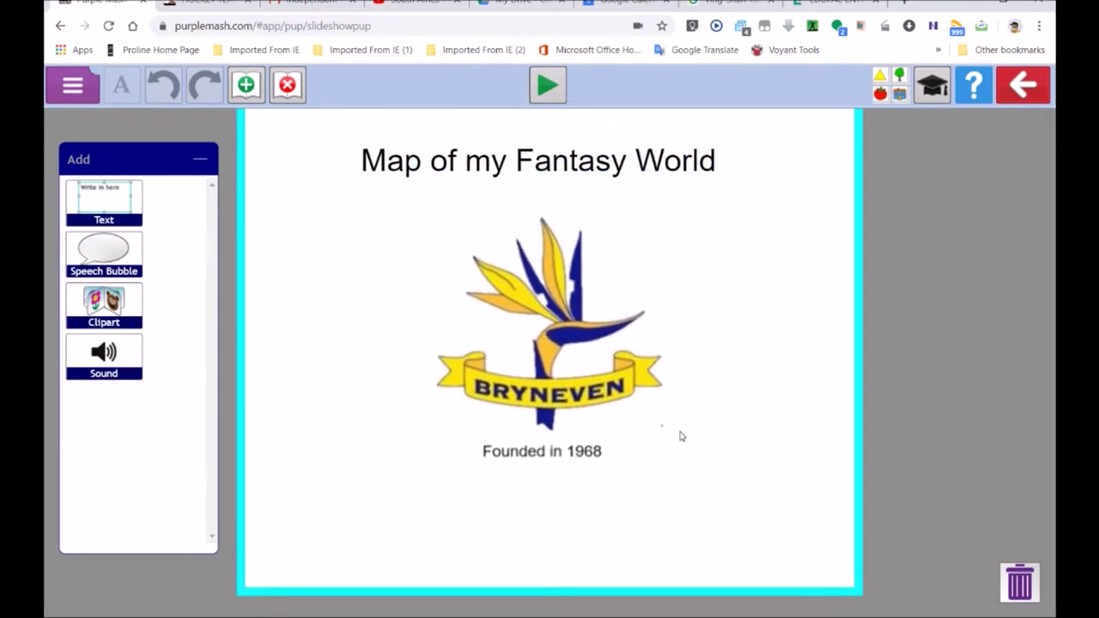
click(246, 89)
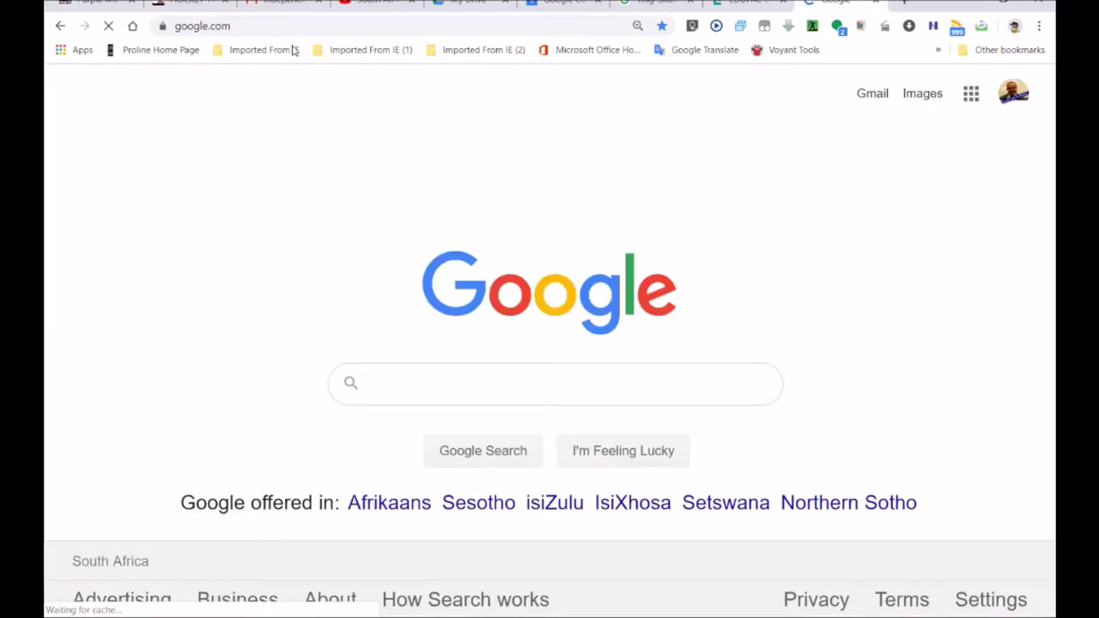
Search Google for "Google Great Britain"
click(427, 384)
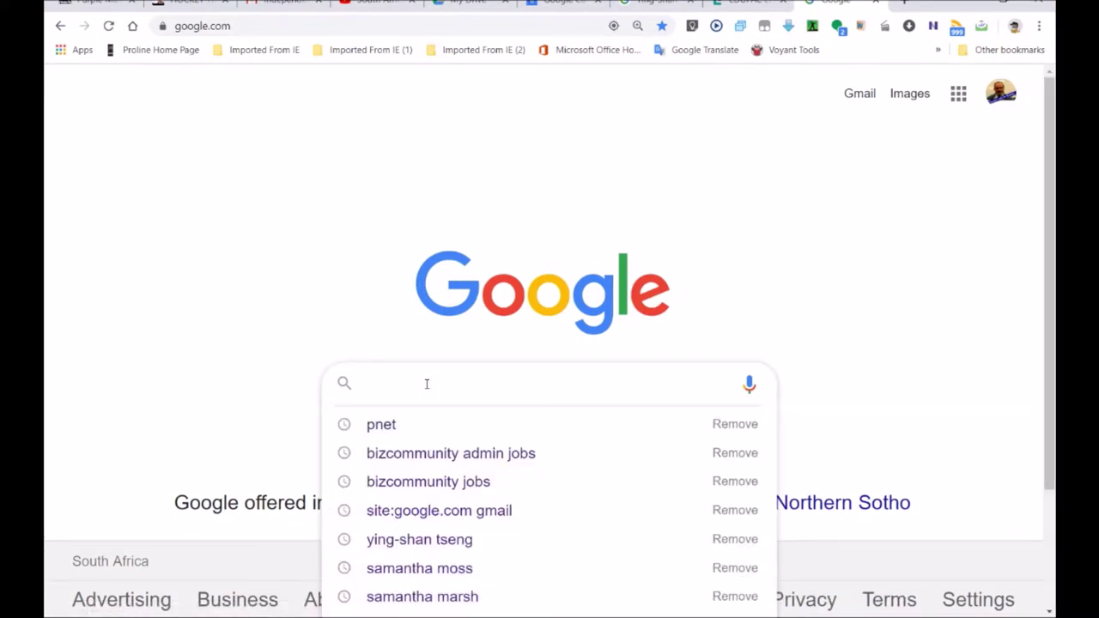
text(Google )
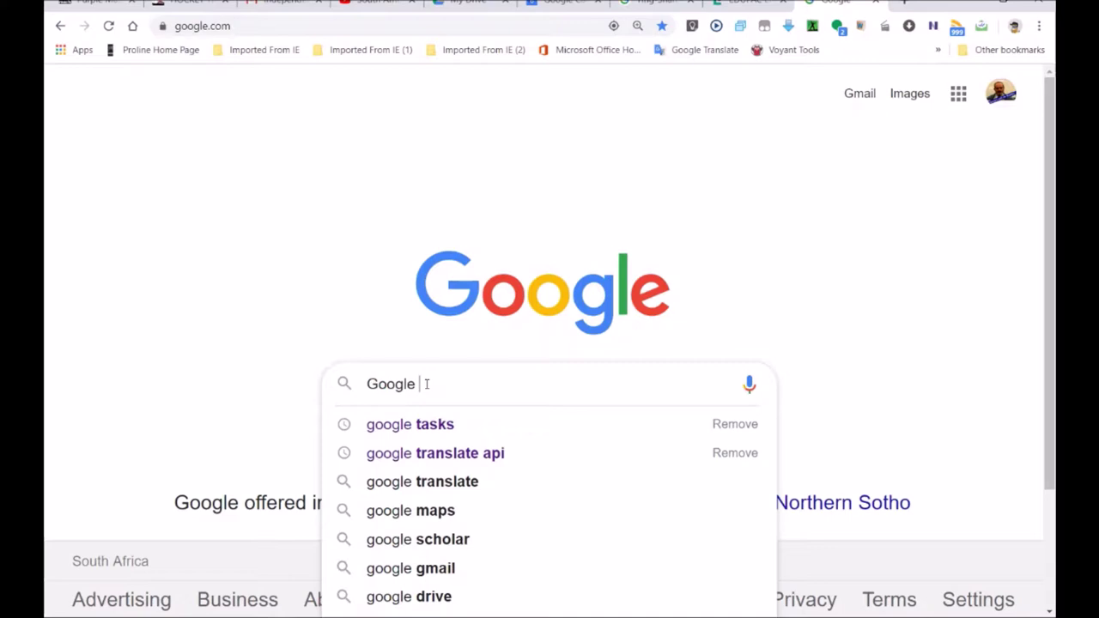
text(Great B)
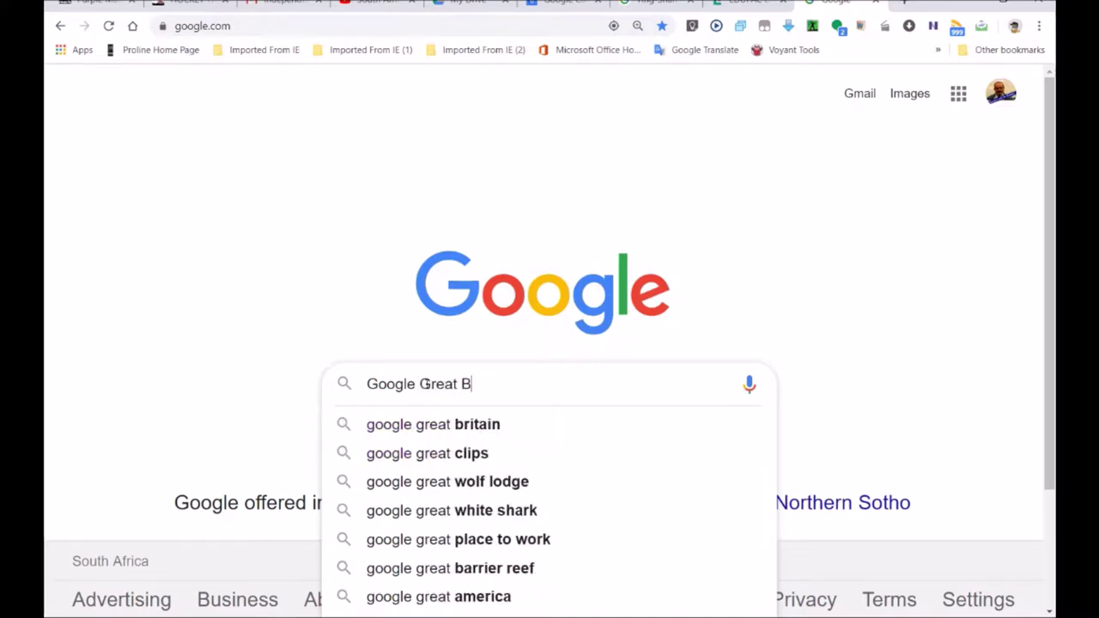
text(ritain)
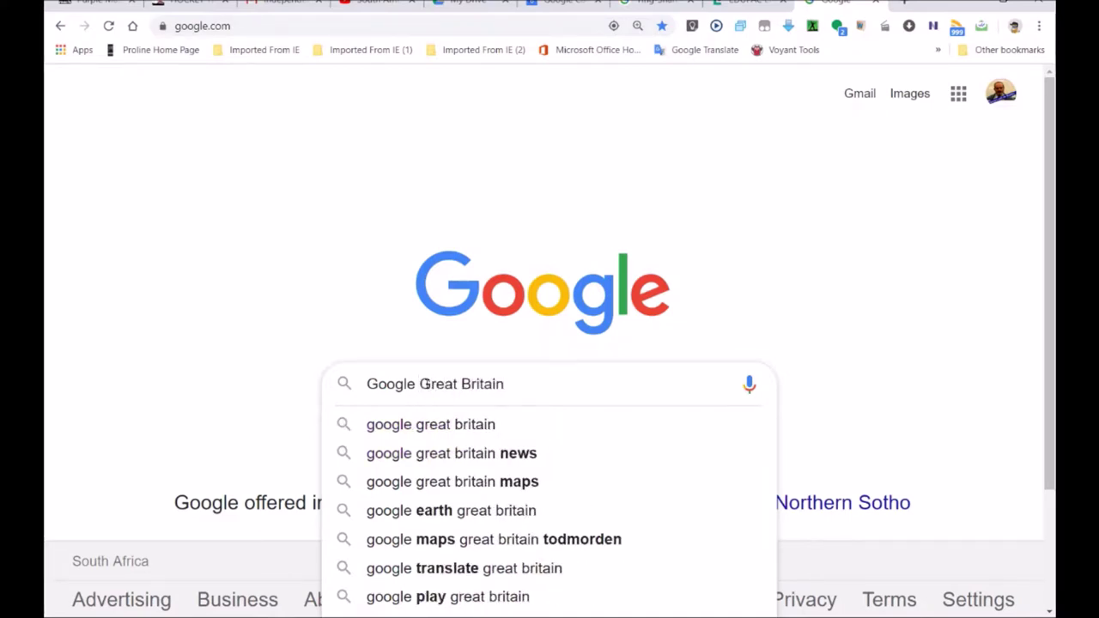
key(Return)
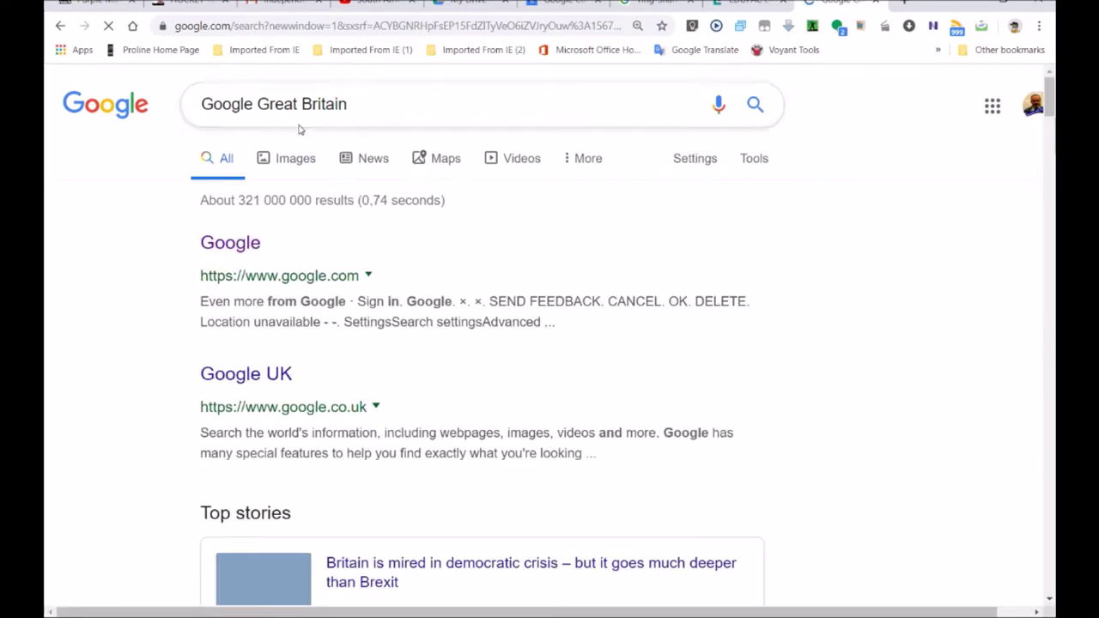
Change the search to "Google South Africa" and show the image results
drag(260, 106, 349, 106)
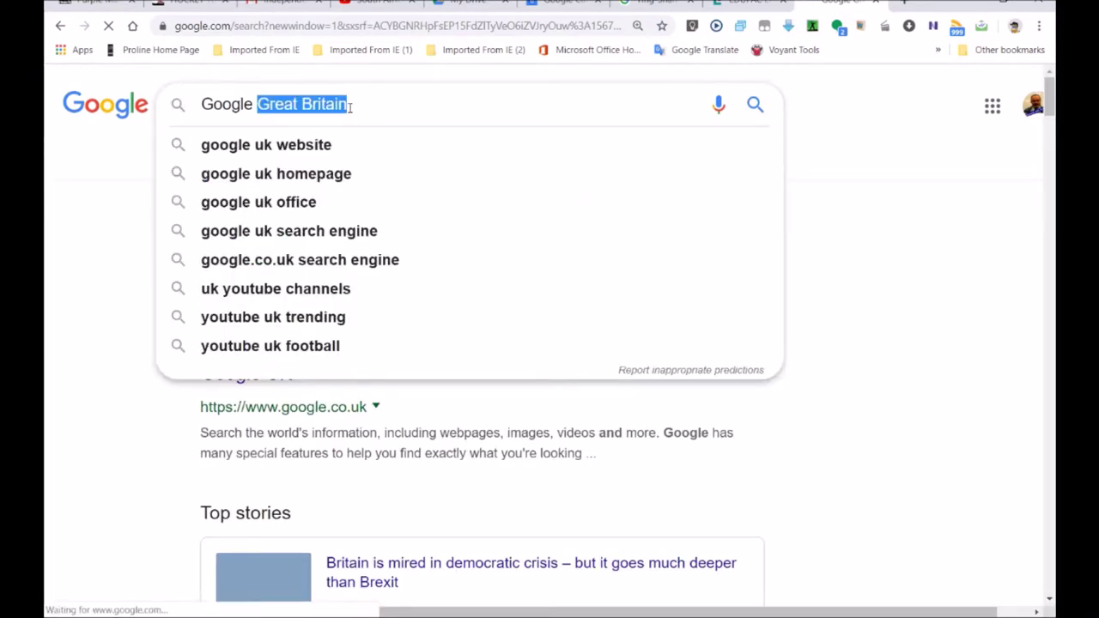
text(South )
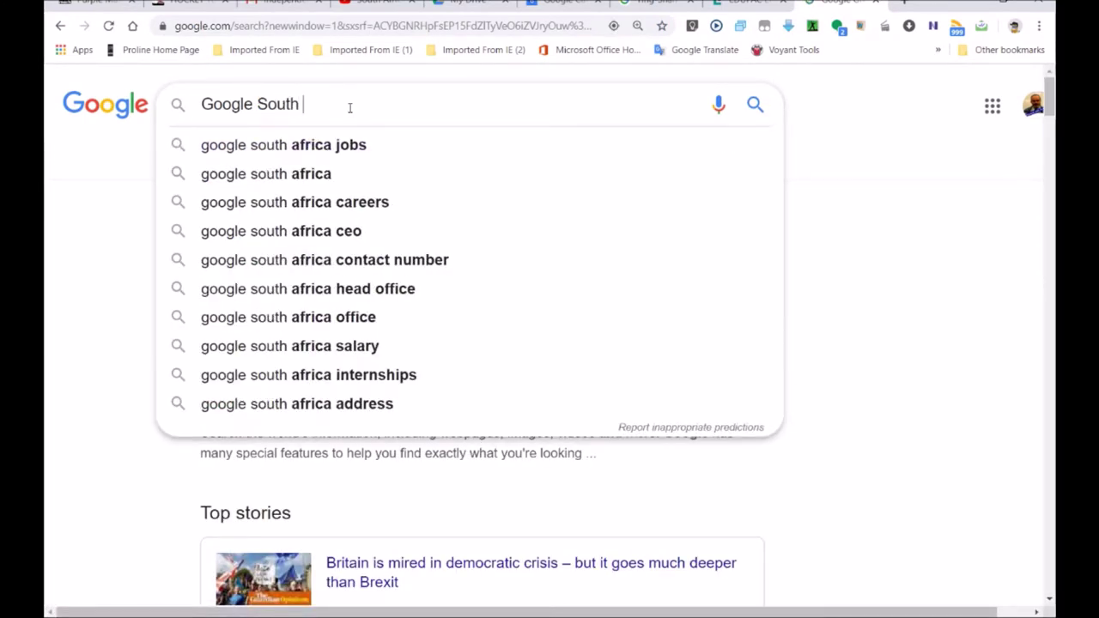
text(Africa)
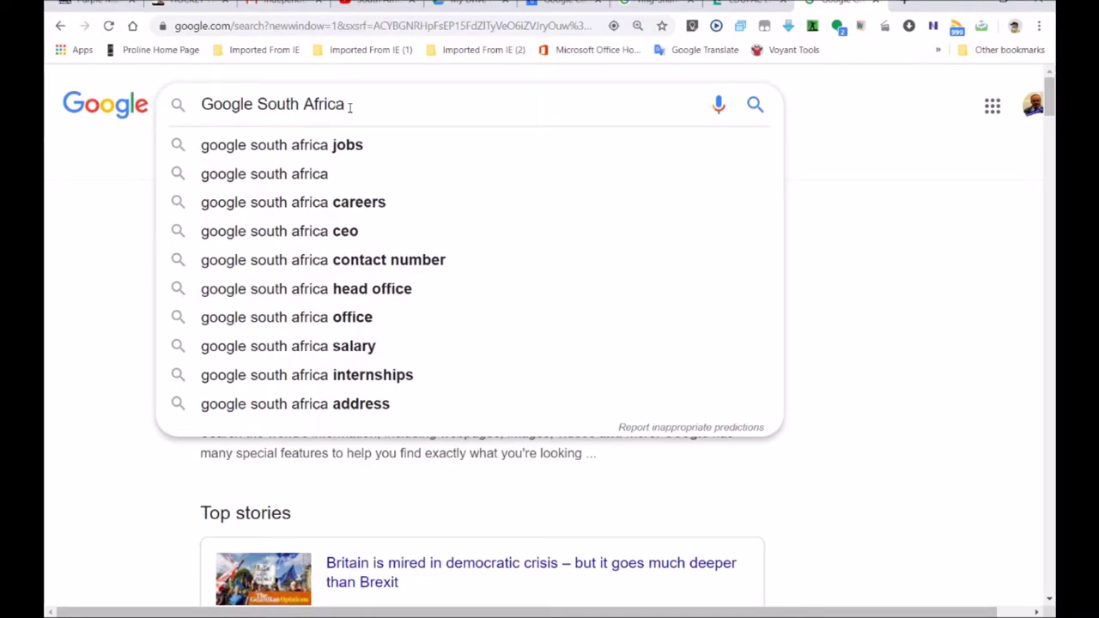
key(Return)
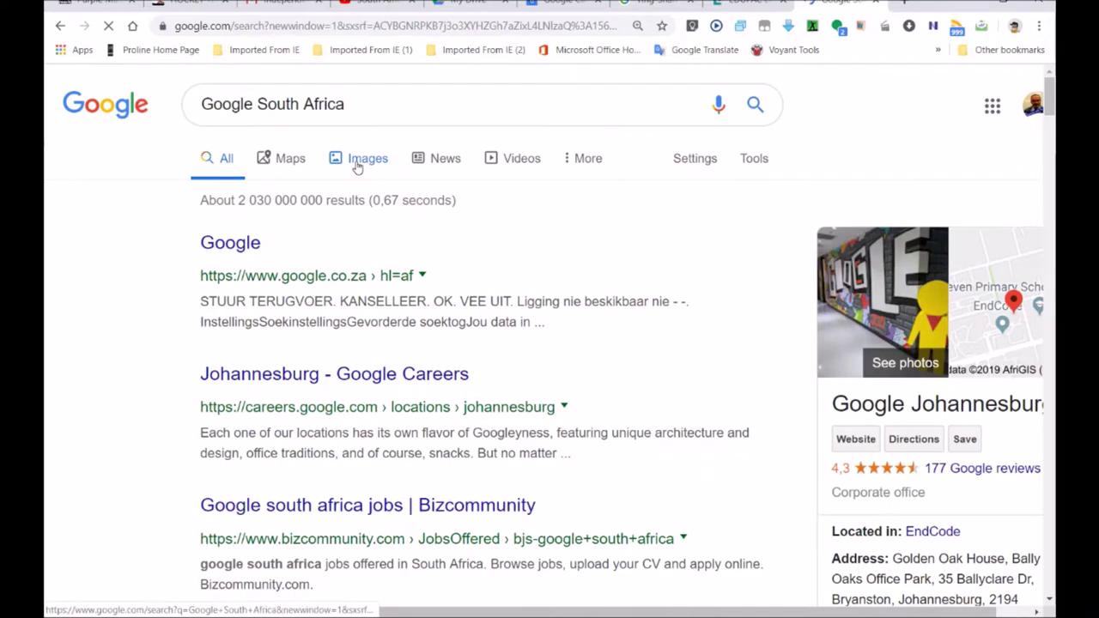
click(358, 169)
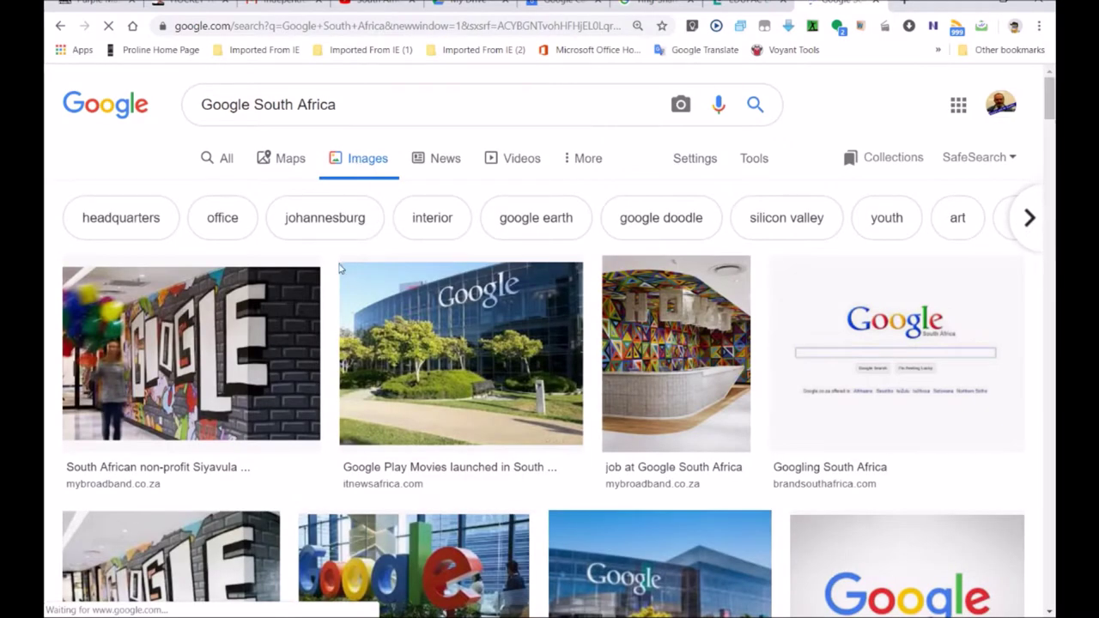
Refine the image search to "Google South Africa map"
click(363, 106)
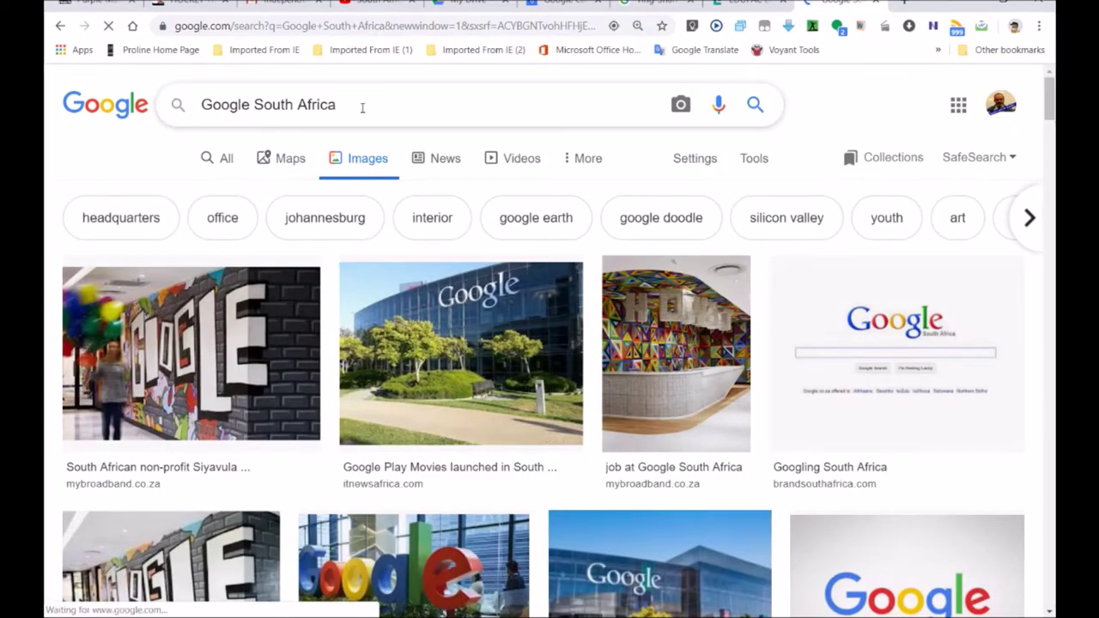
text(map)
key(Return)
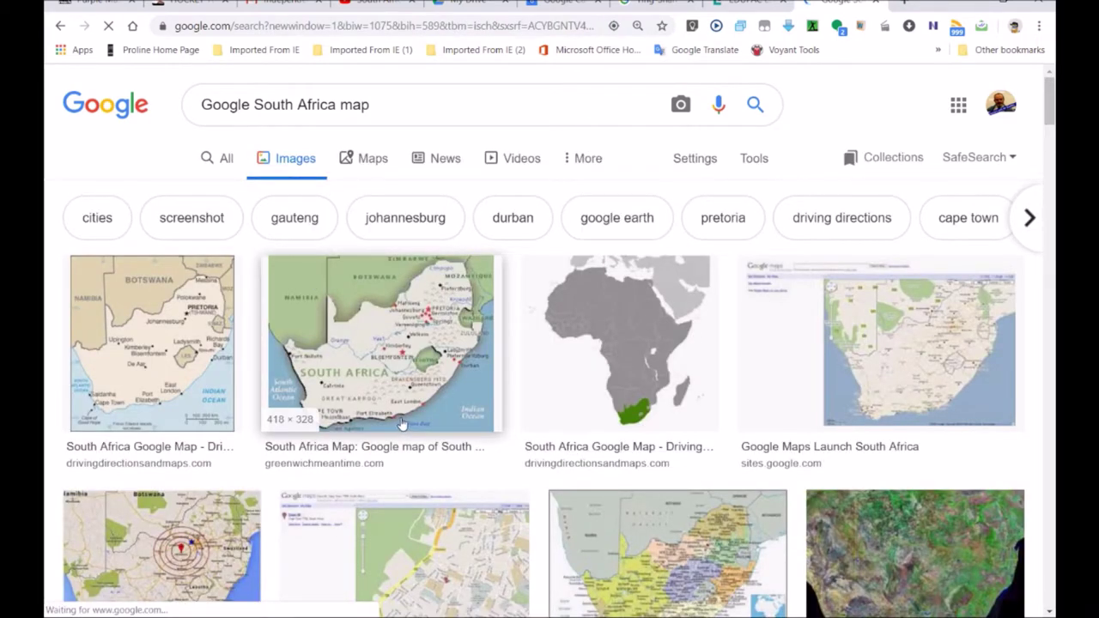
Save the yellow South Africa map bordered by Namibia and Botswana as images.jpg in the Pictures folder
scroll(258, 365, down, 5)
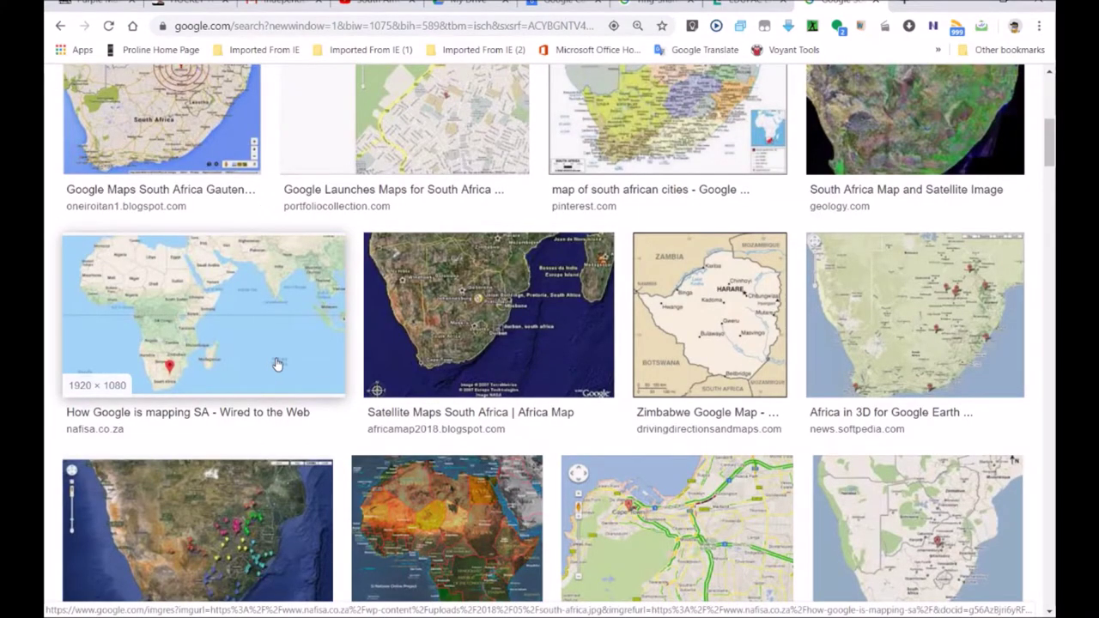
scroll(277, 364, down, 5)
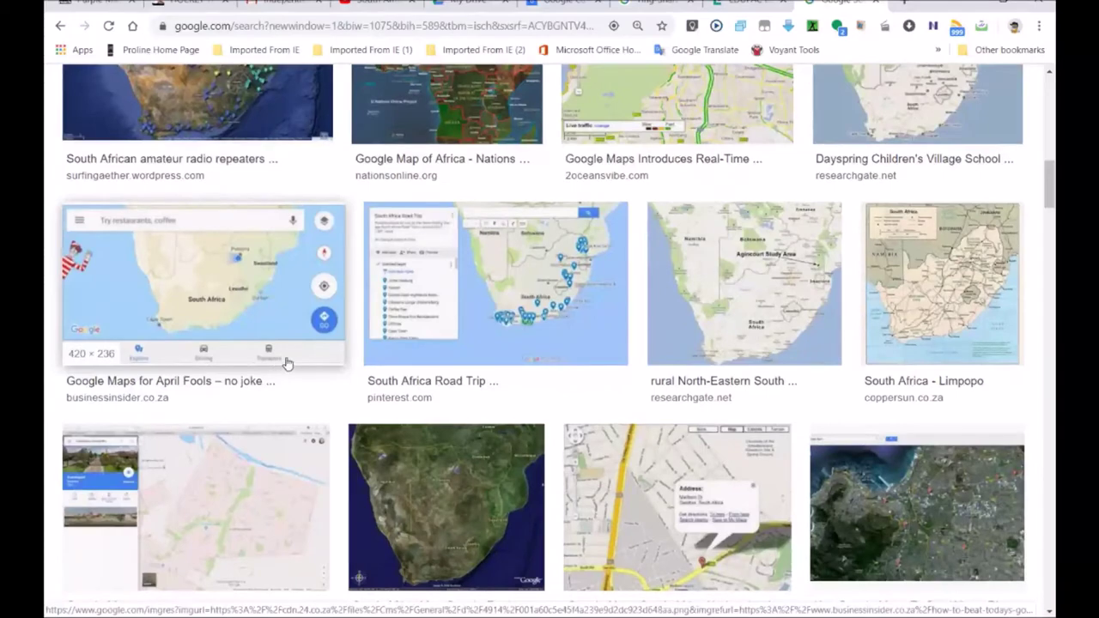
scroll(392, 285, down, 5)
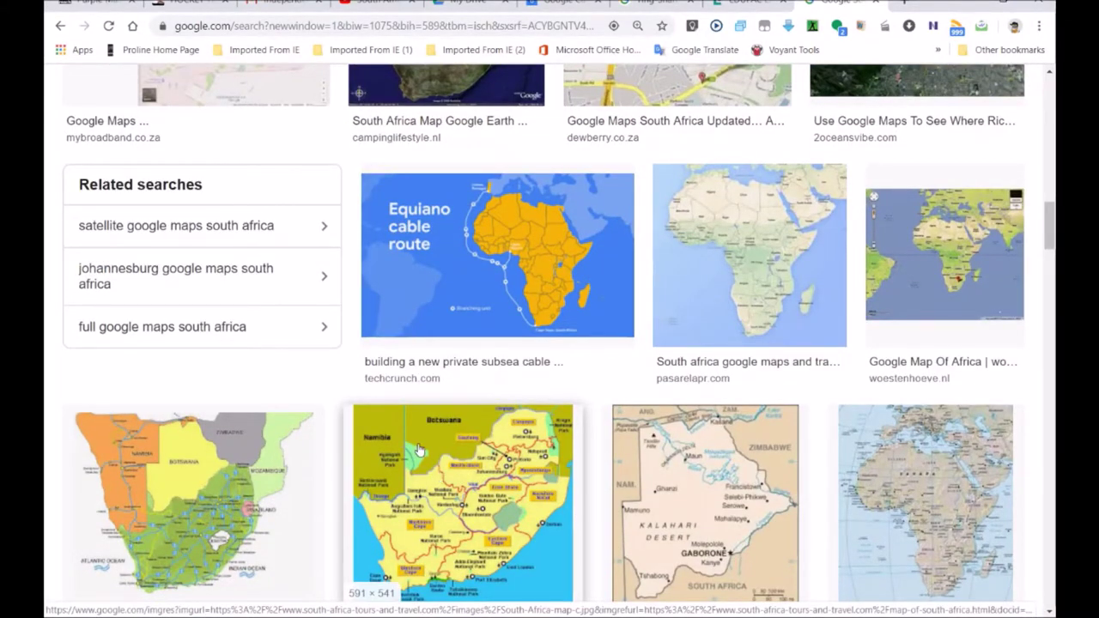
right_click(462, 488)
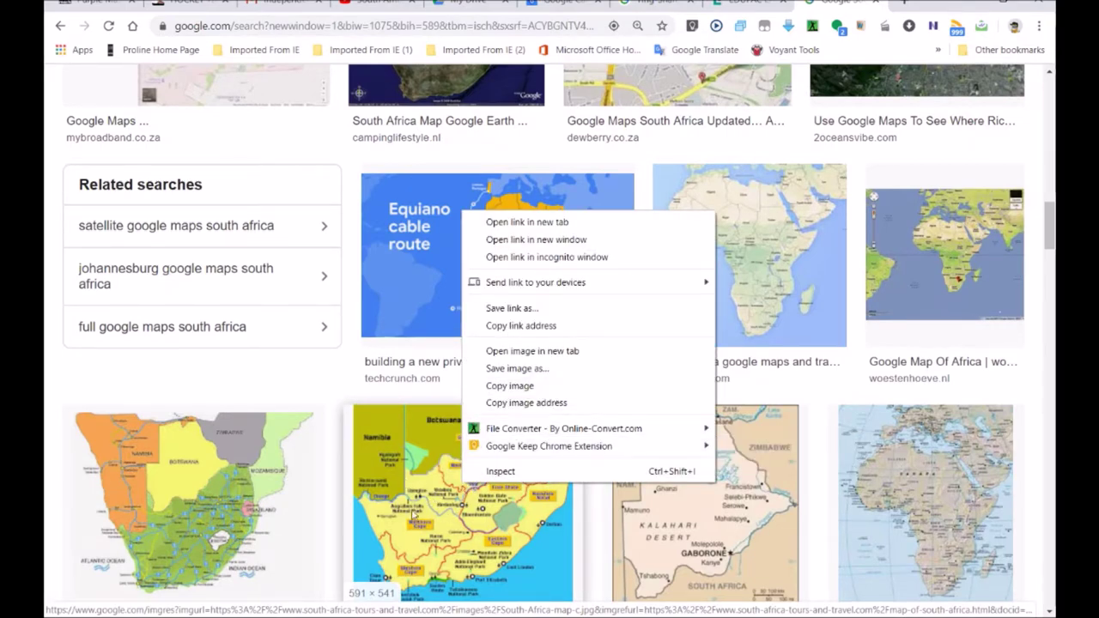
click(517, 369)
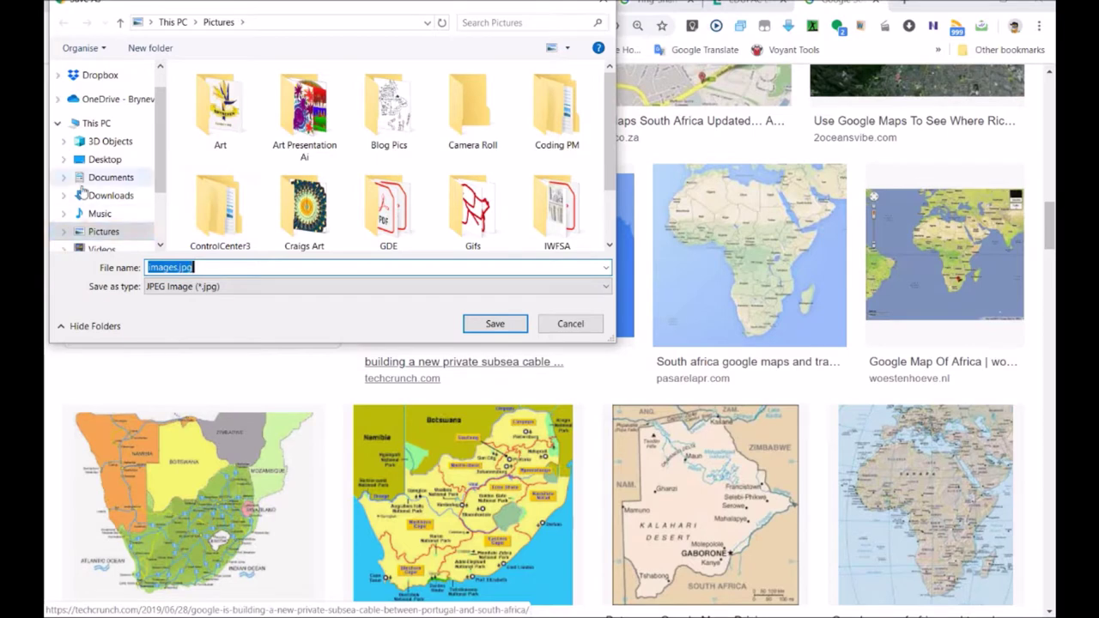
click(506, 324)
scroll(498, 258, up, 2)
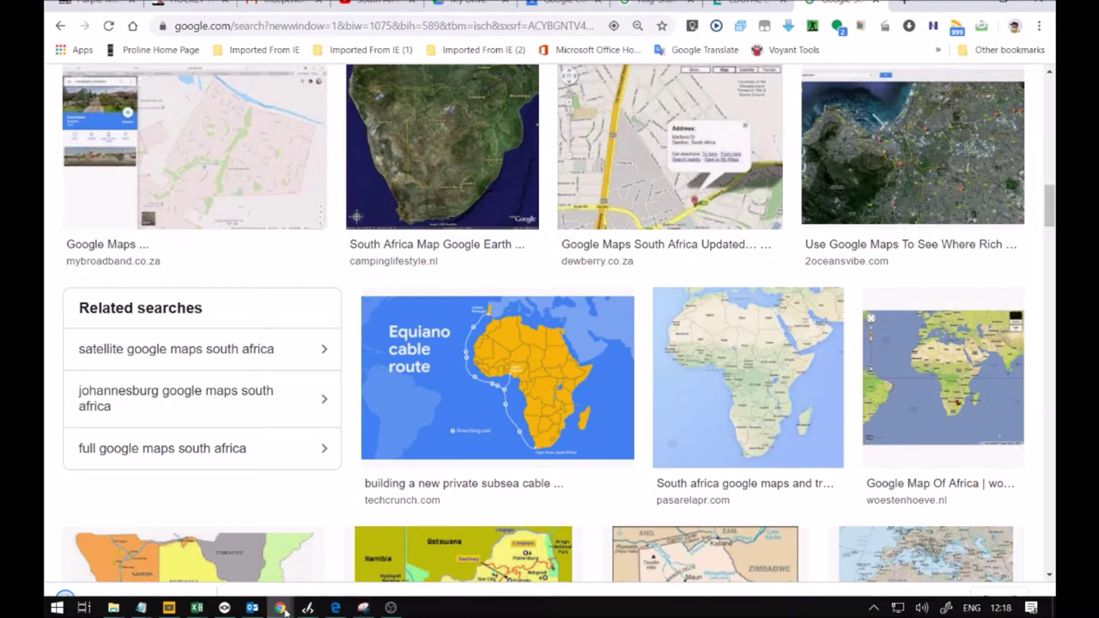
Switch back to the Purple Mash slide show, place a clipart object on the blank slide and open it in Paint
click(102, 2)
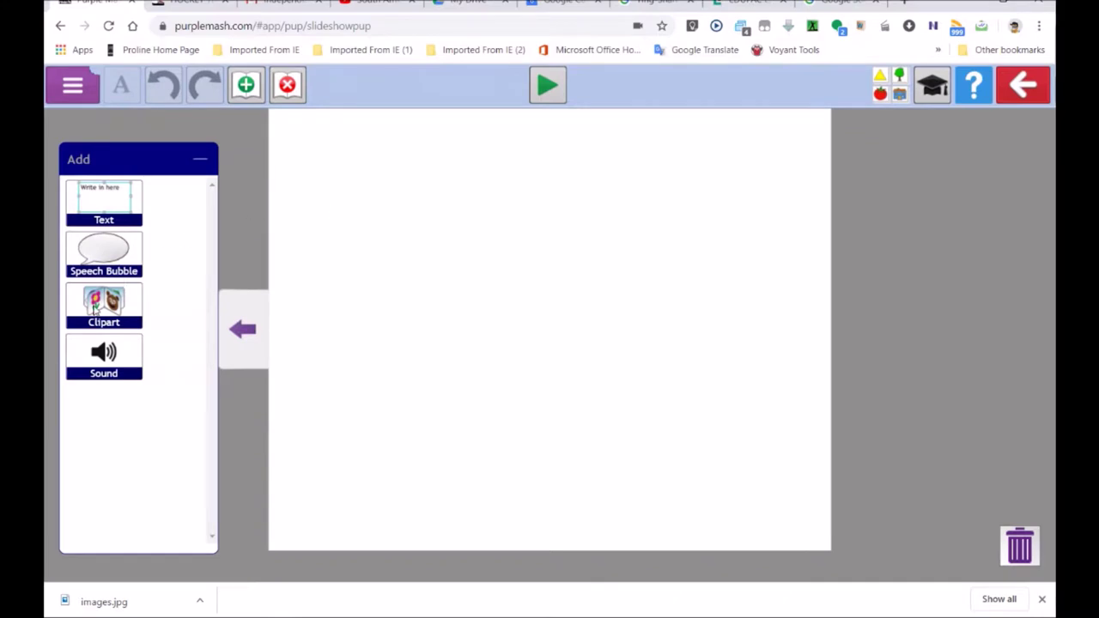
mouse_move(96, 308)
mouse_down()
mouse_move(304, 309)
mouse_move(505, 229)
mouse_move(527, 257)
mouse_up()
double_click(535, 312)
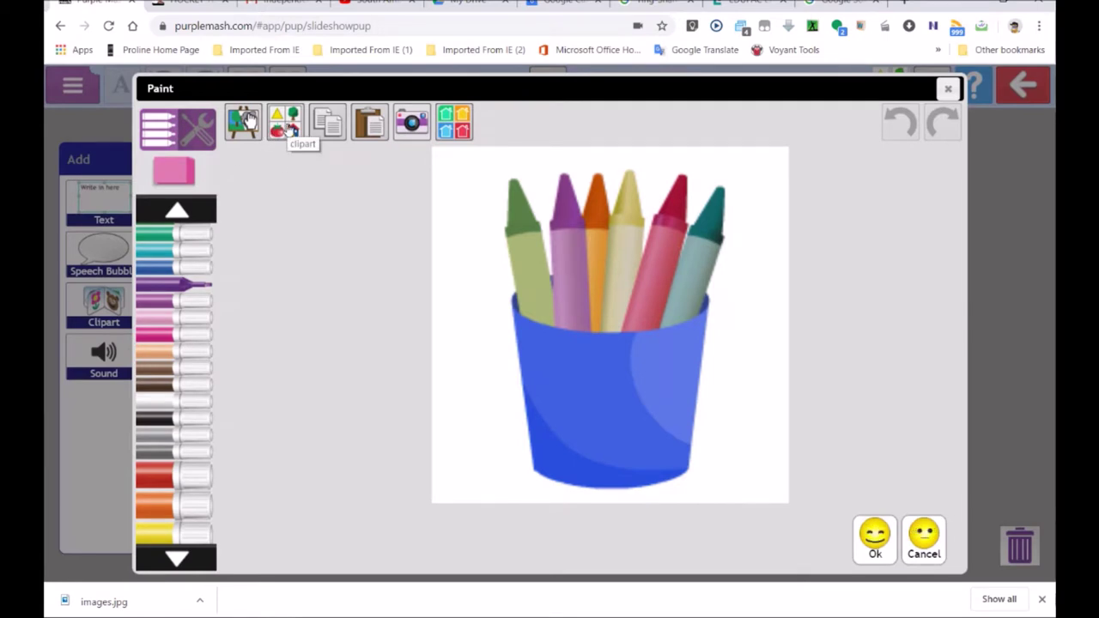
Import the South Africa map images.jpg from the PC's Pictures folder into the Paint canvas as clipart
click(285, 128)
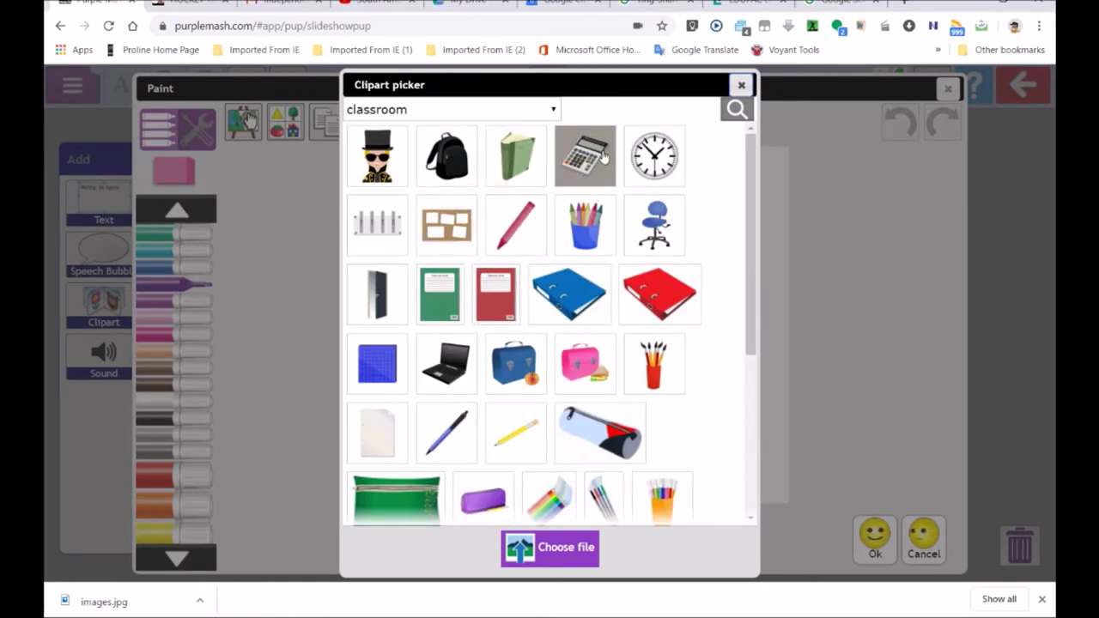
click(546, 551)
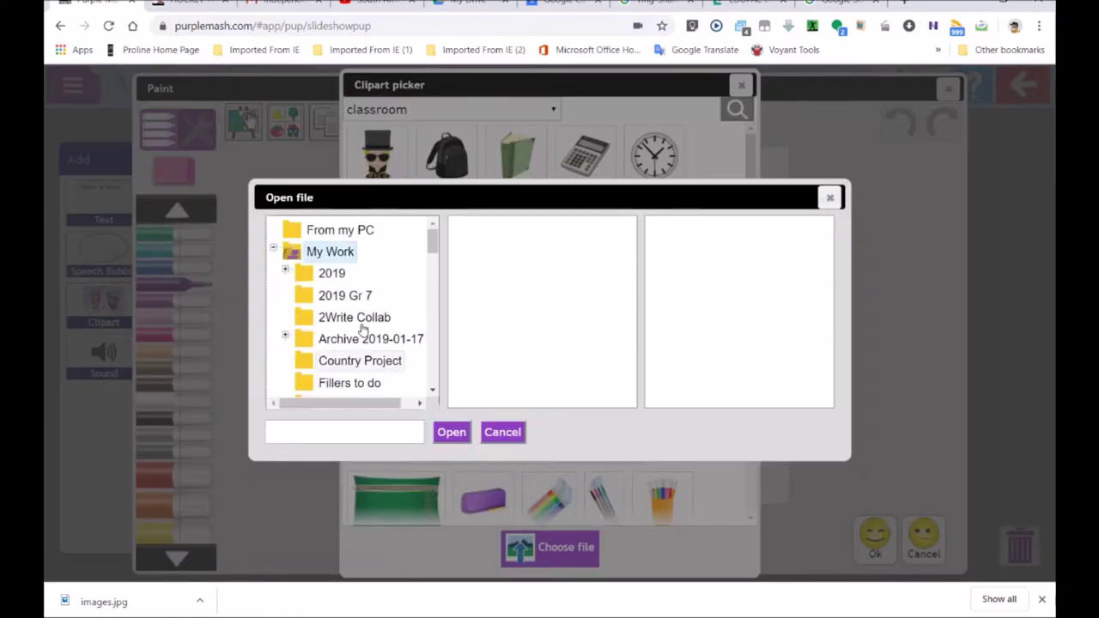
click(340, 230)
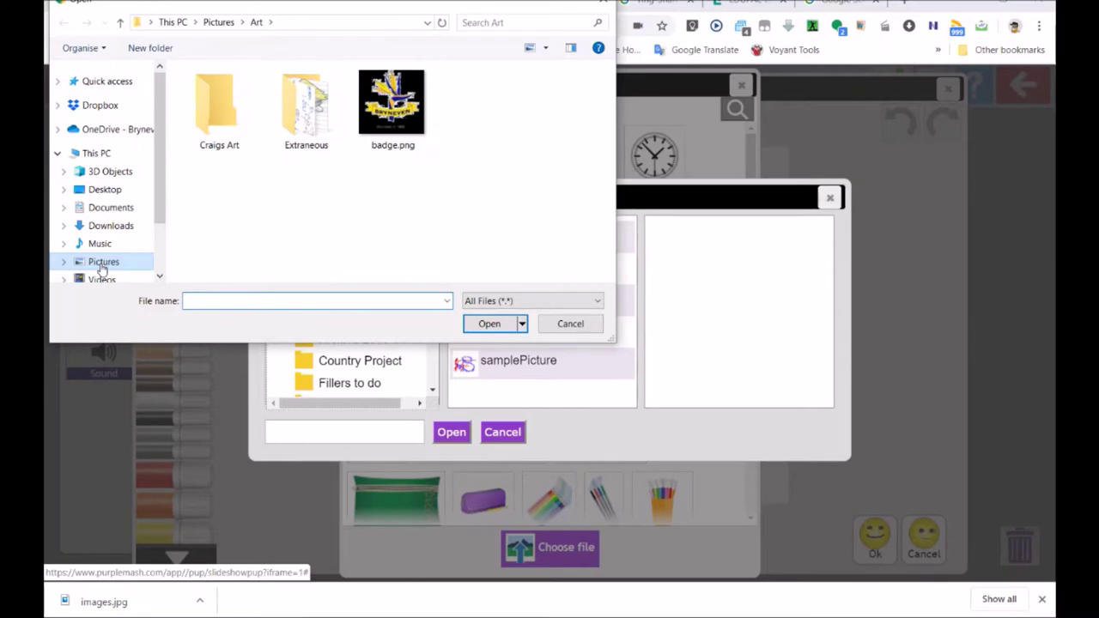
click(101, 261)
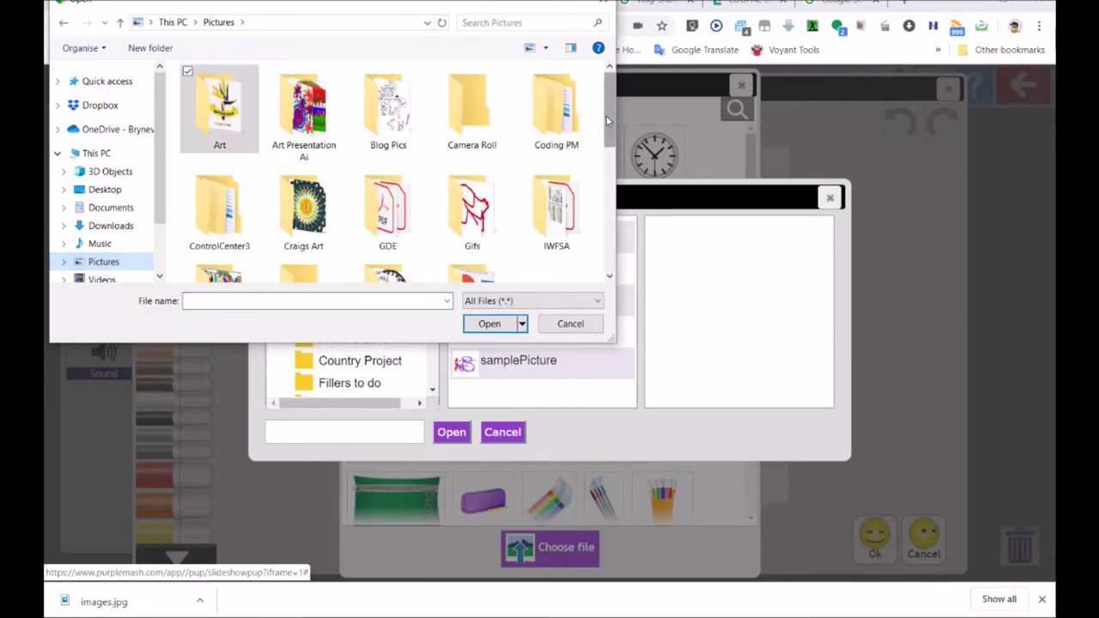
drag(611, 122, 624, 247)
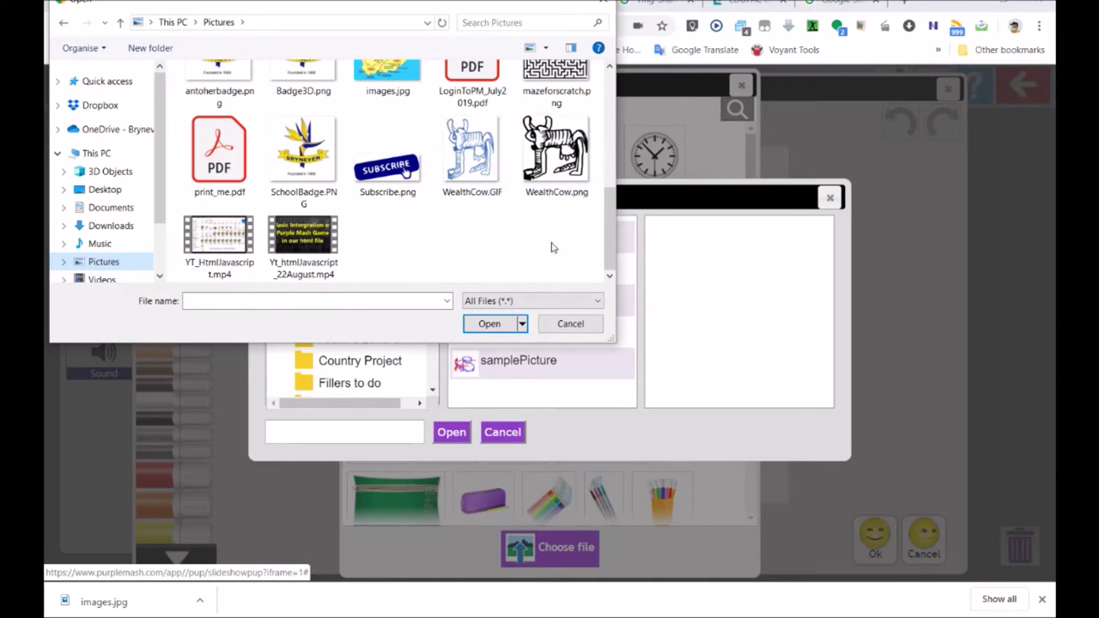
scroll(481, 189, up, 2)
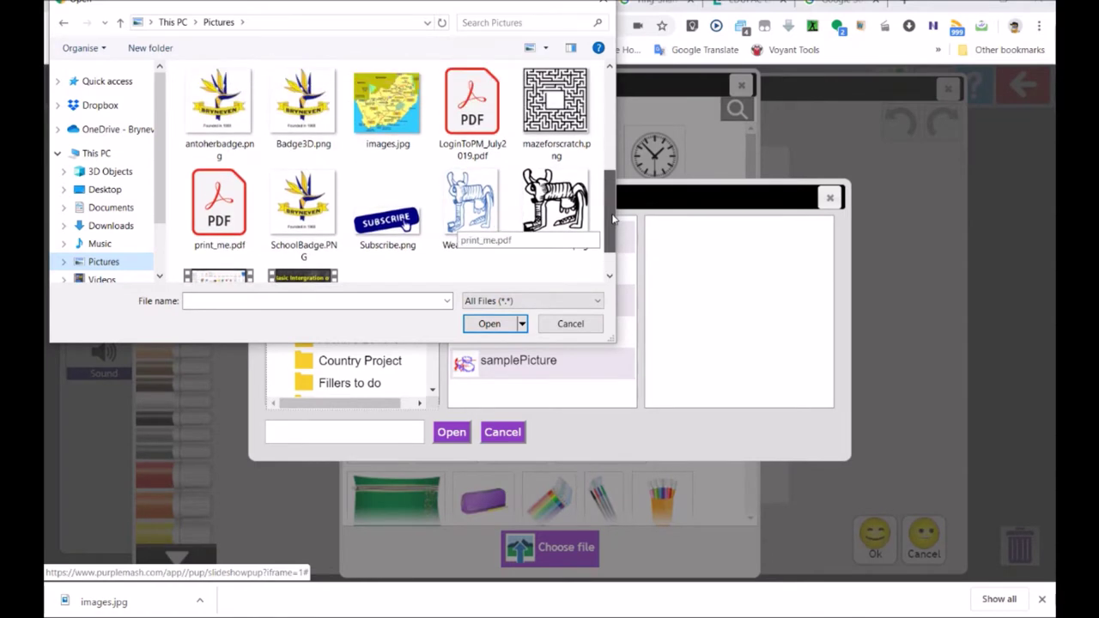
double_click(415, 124)
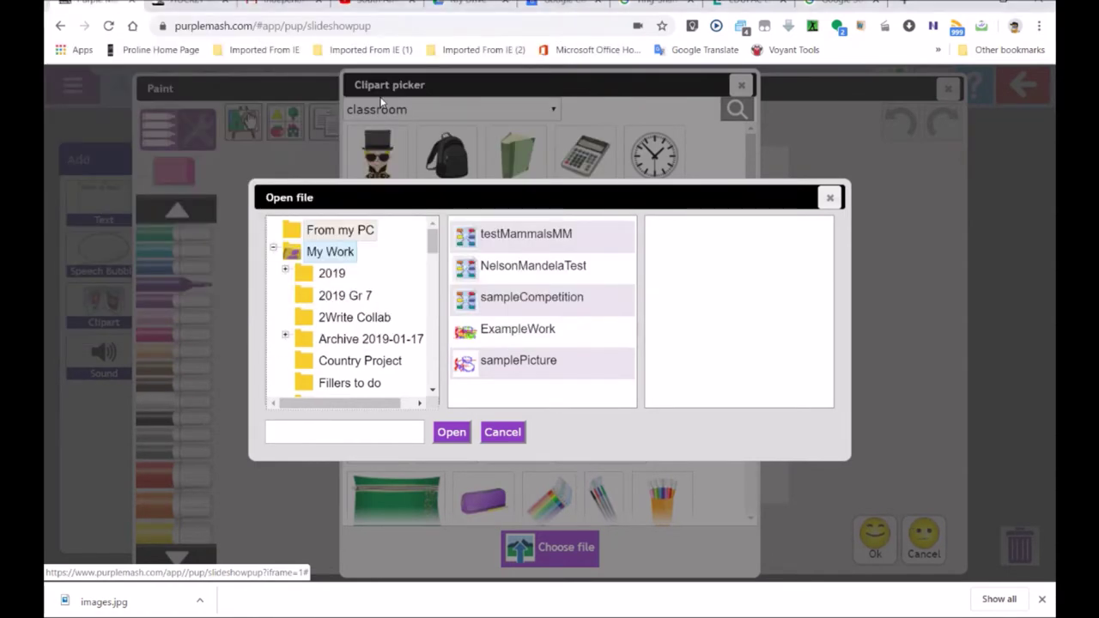
click(455, 432)
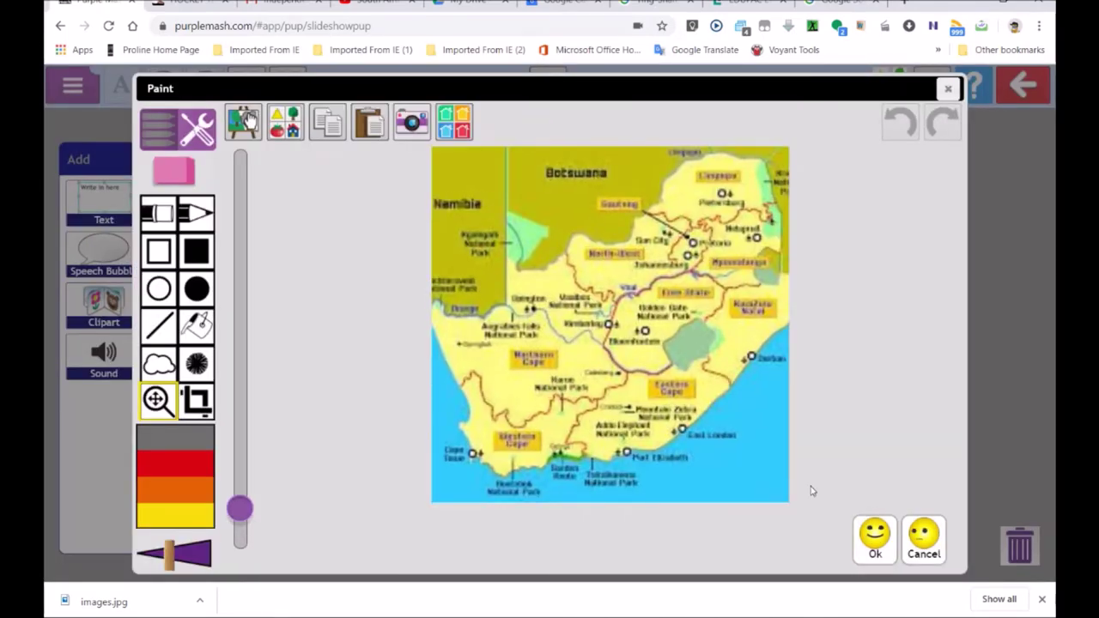
Accept the map picture onto the slide, enlarge it towards the slide's upper-left corner and deselect it
click(875, 539)
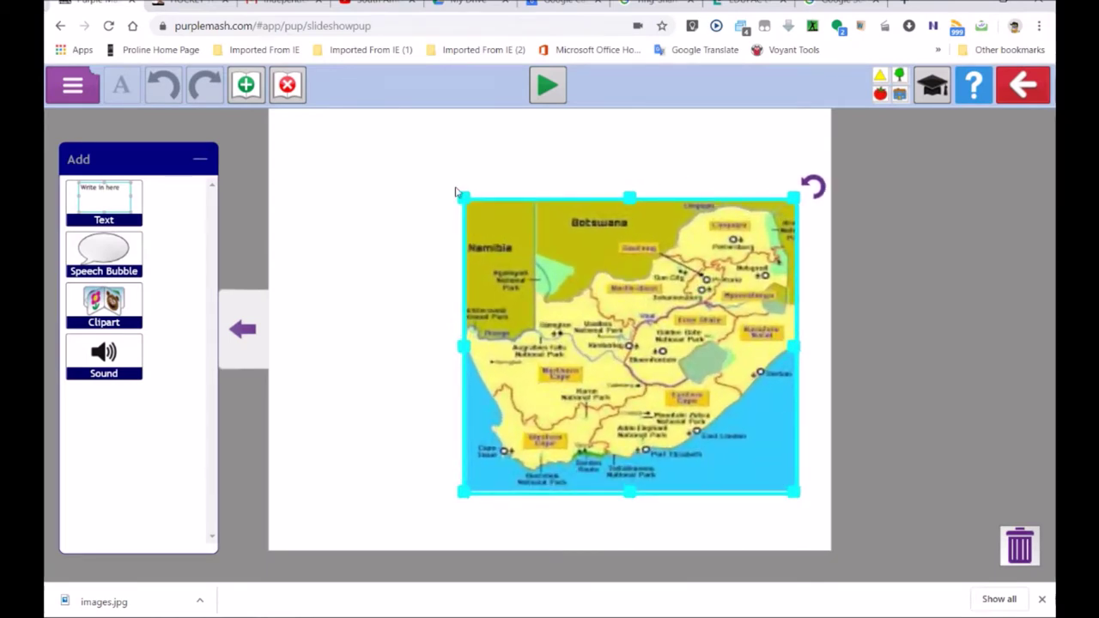
drag(464, 199, 386, 143)
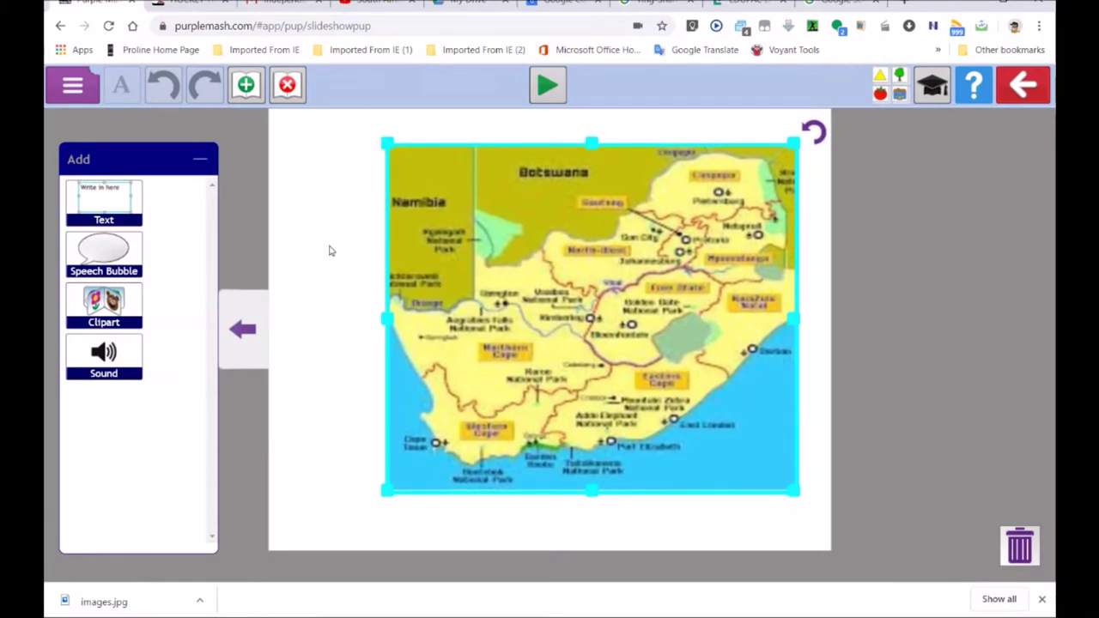
click(327, 250)
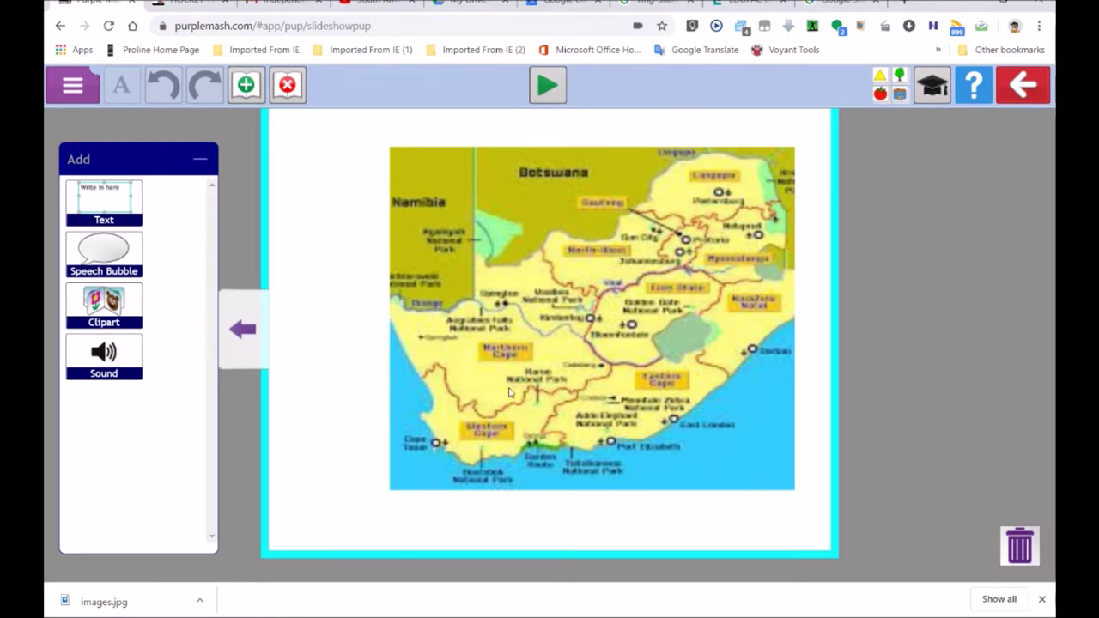
Place a sound object beside the map in the slide's upper-left corner and record a sound clip of about 14 seconds for it
drag(105, 356, 534, 234)
drag(447, 199, 343, 174)
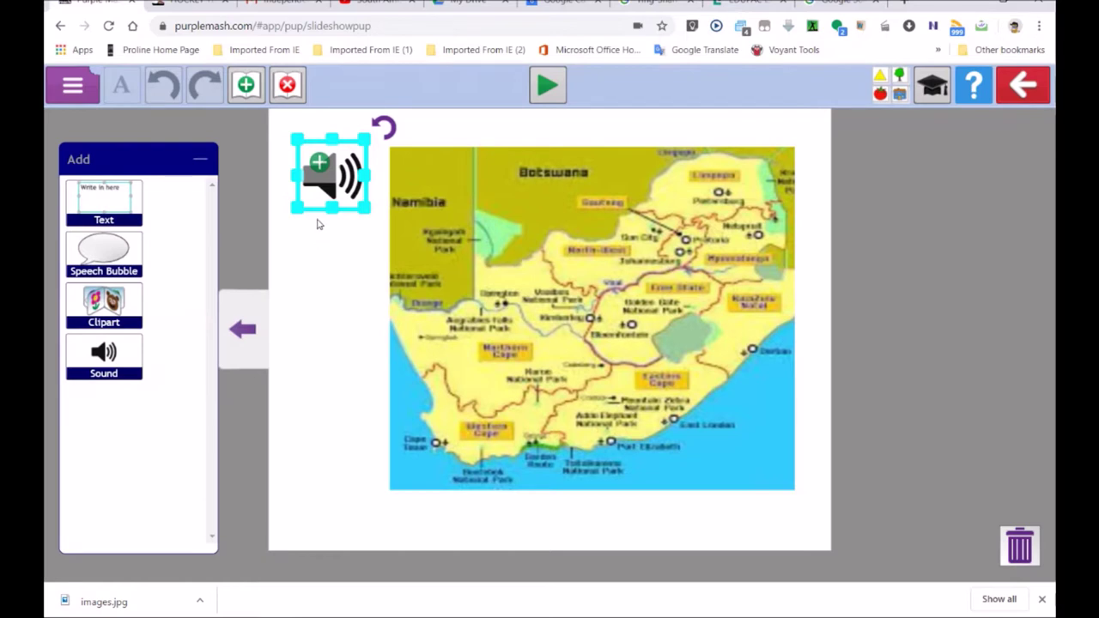
click(320, 163)
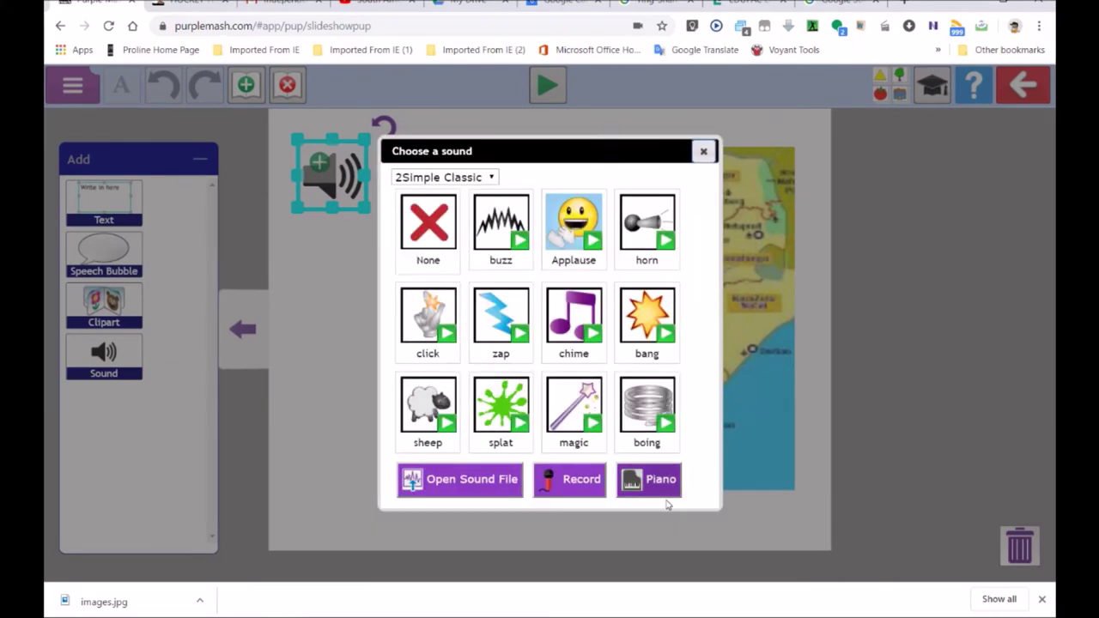
click(580, 485)
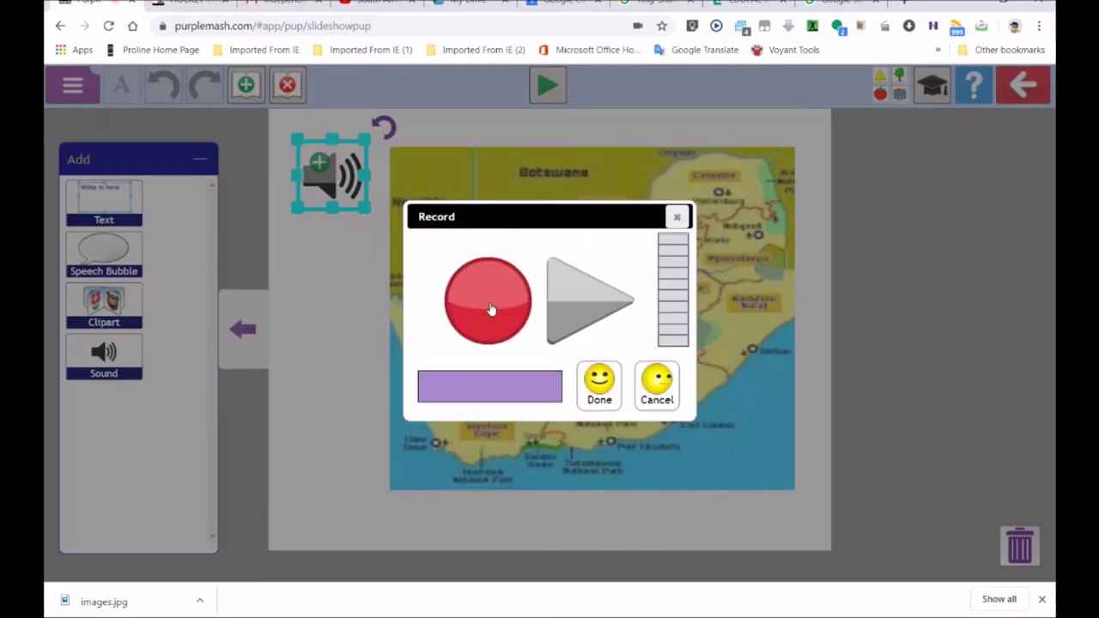
click(490, 309)
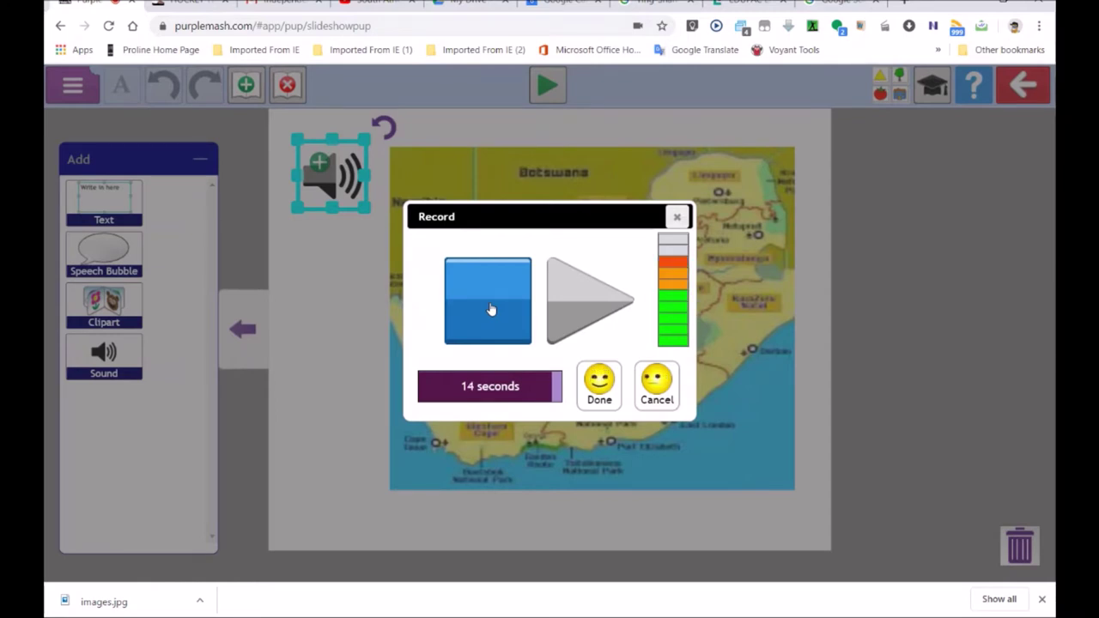
click(600, 383)
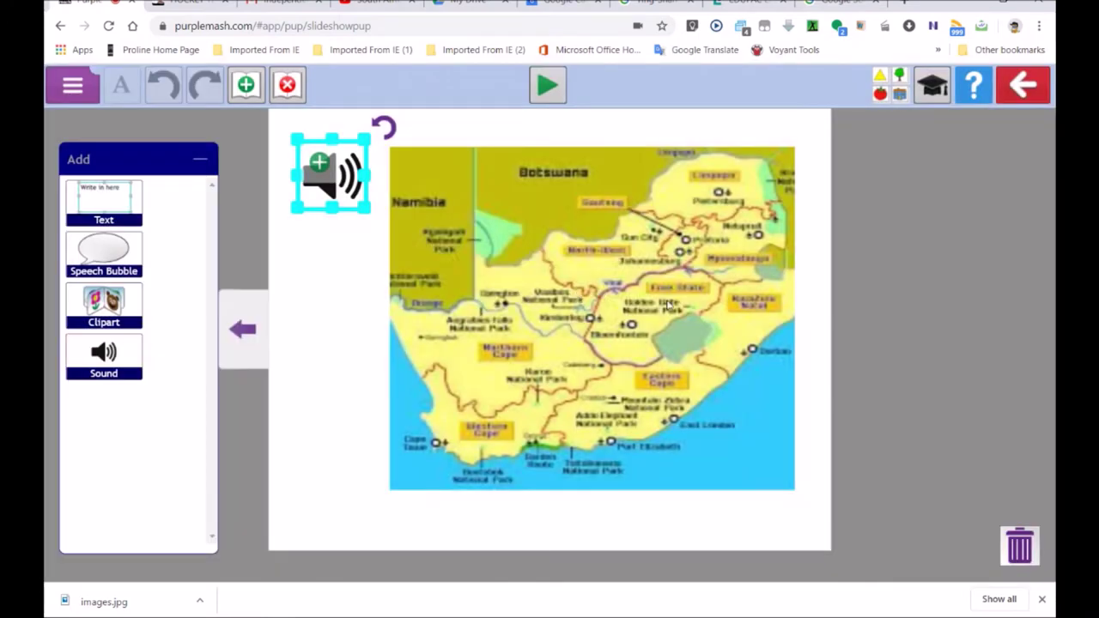
Leave the slide show editor and save the work as MyProject in the My Work folder
click(1025, 91)
click(486, 343)
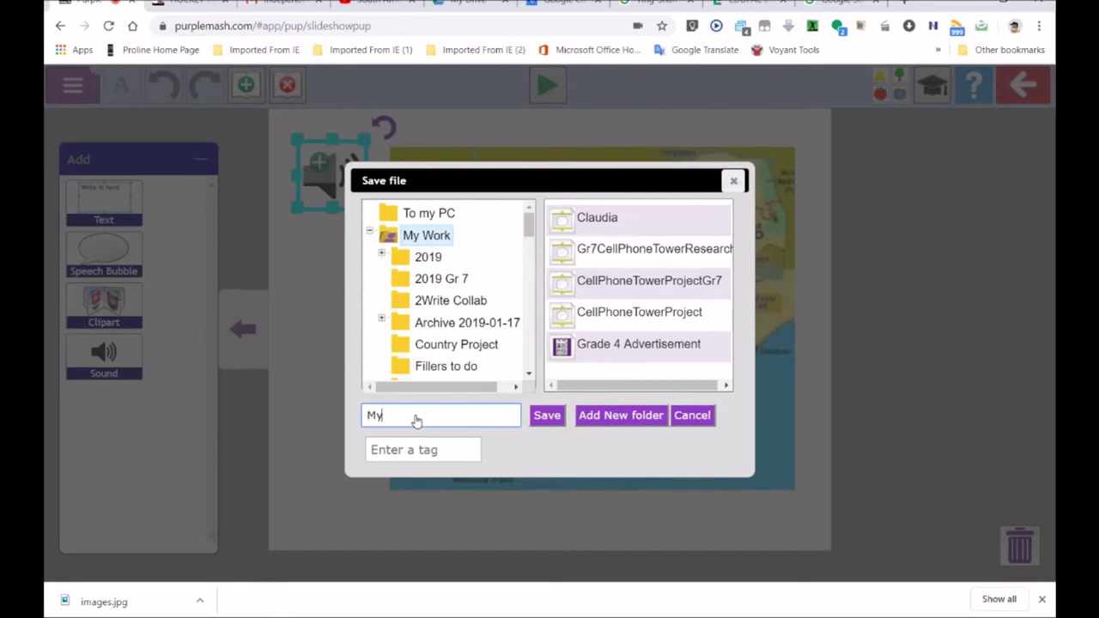
text(oject)
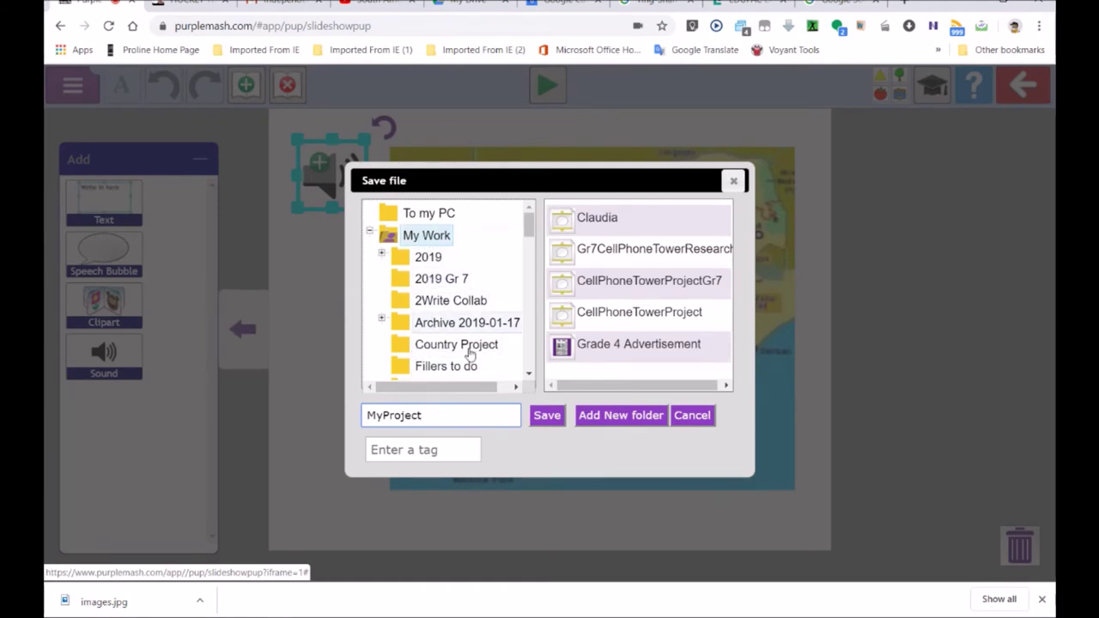
click(547, 418)
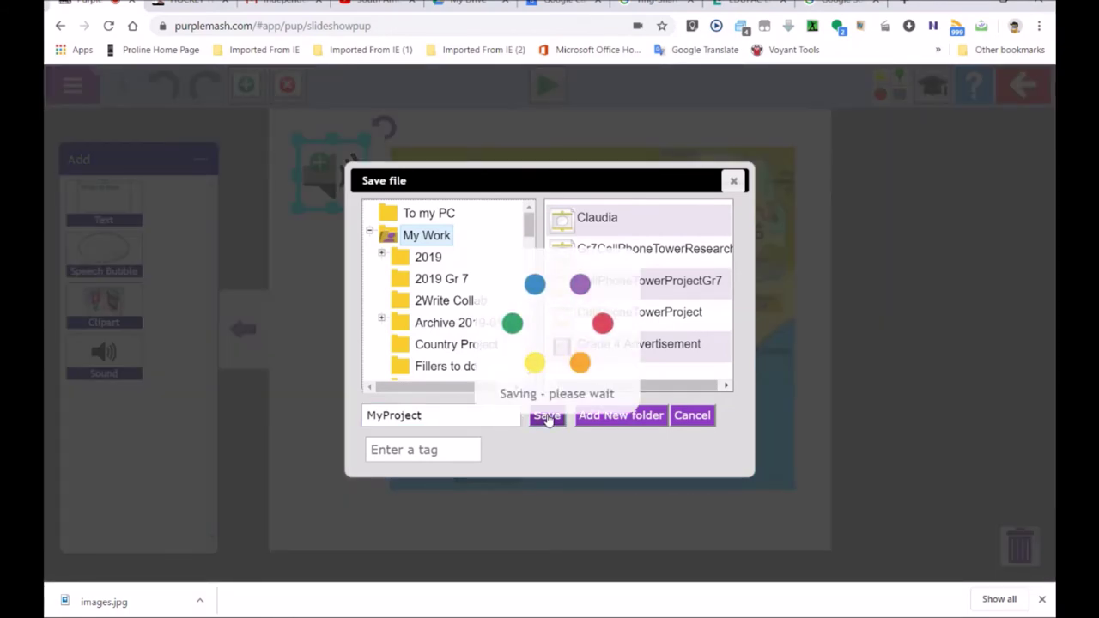